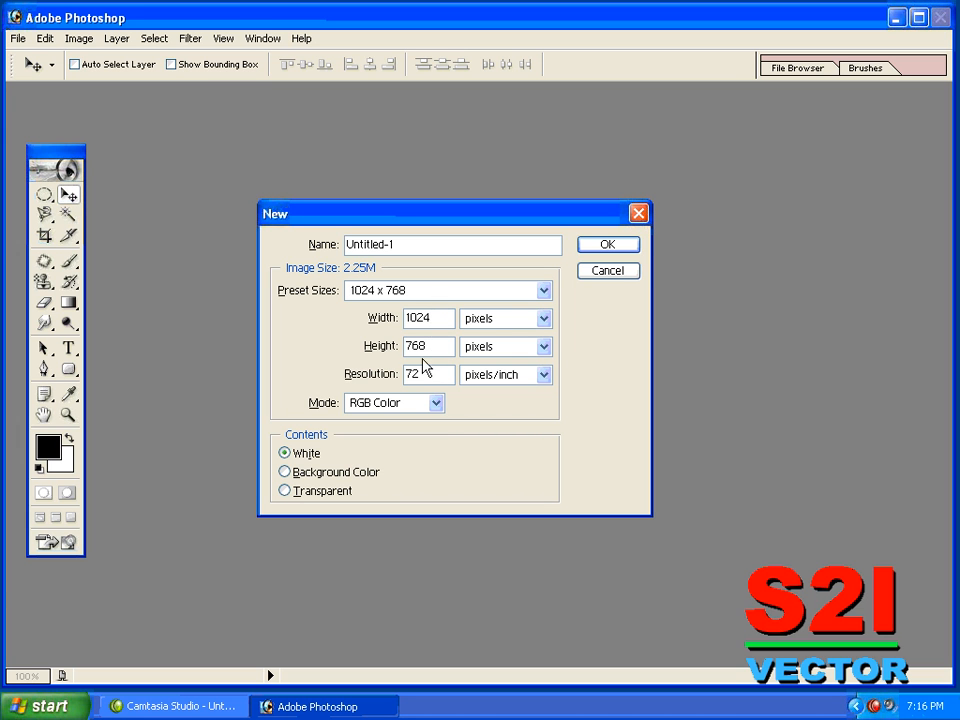
- Create a white 1024 x 768 pixel RGB document at 72 pixels/inch, show the Layers palette and place it beside the document window
{"action": "left_click", "coordinate": [629, 246]}
{"action": "left_click_drag", "start_coordinate": [344, 110], "coordinate": [435, 115]}
{"action": "key", "text": "F7"}
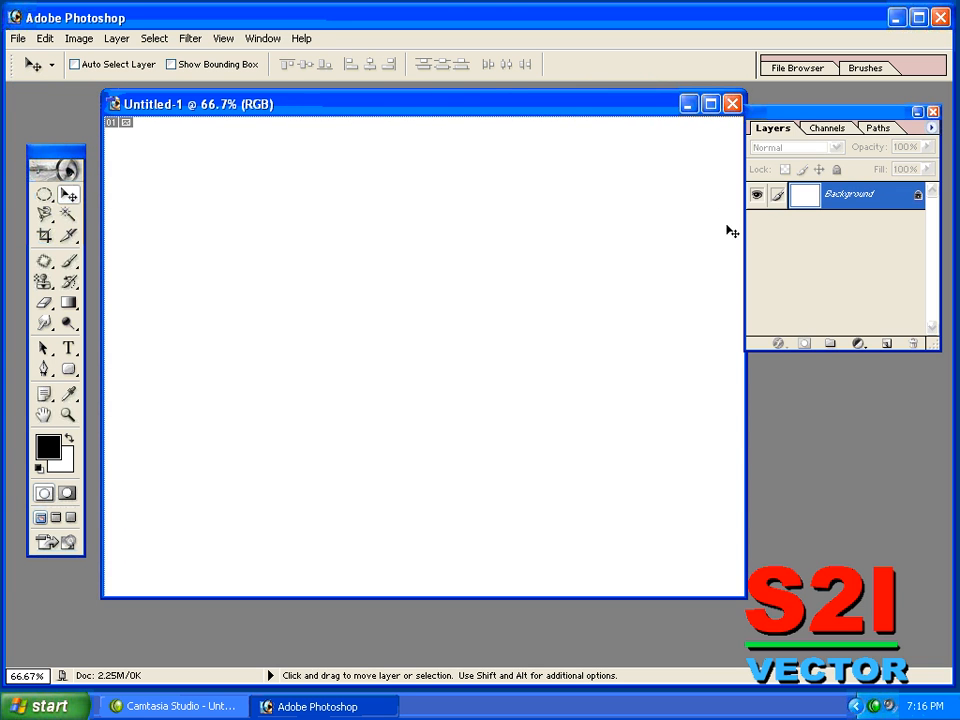
{"action": "left_click_drag", "start_coordinate": [776, 137], "coordinate": [781, 162]}
{"action": "left_click_drag", "start_coordinate": [587, 111], "coordinate": [557, 131]}
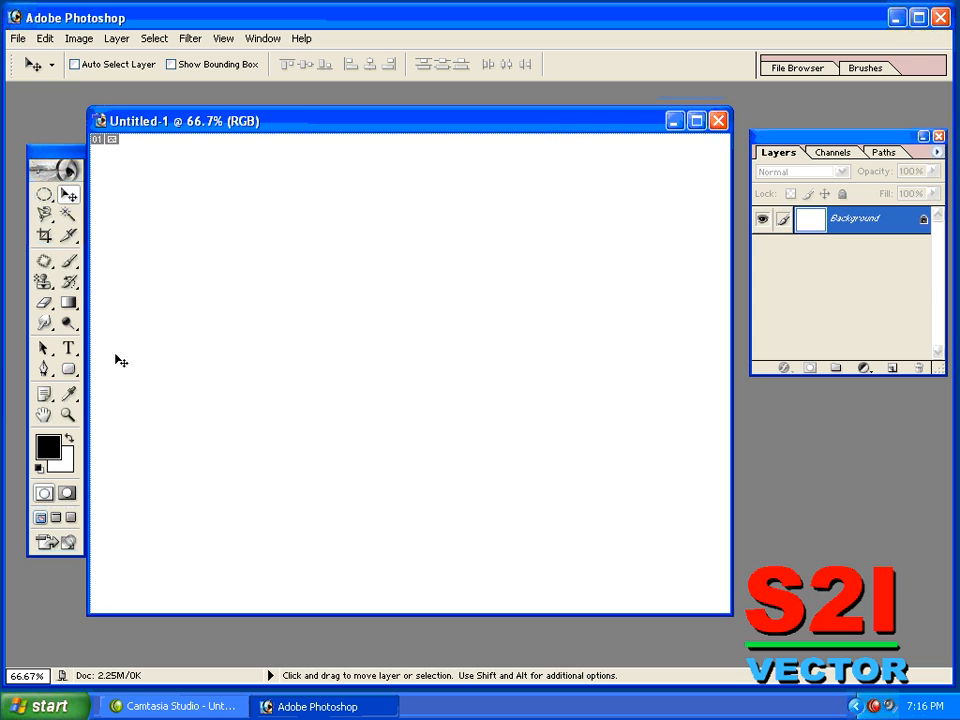
- Add black 200 pt Impact text reading "STAR" and "WAR" on two lines, with a leading space before "WAR"
{"action": "left_click", "coordinate": [69, 350]}
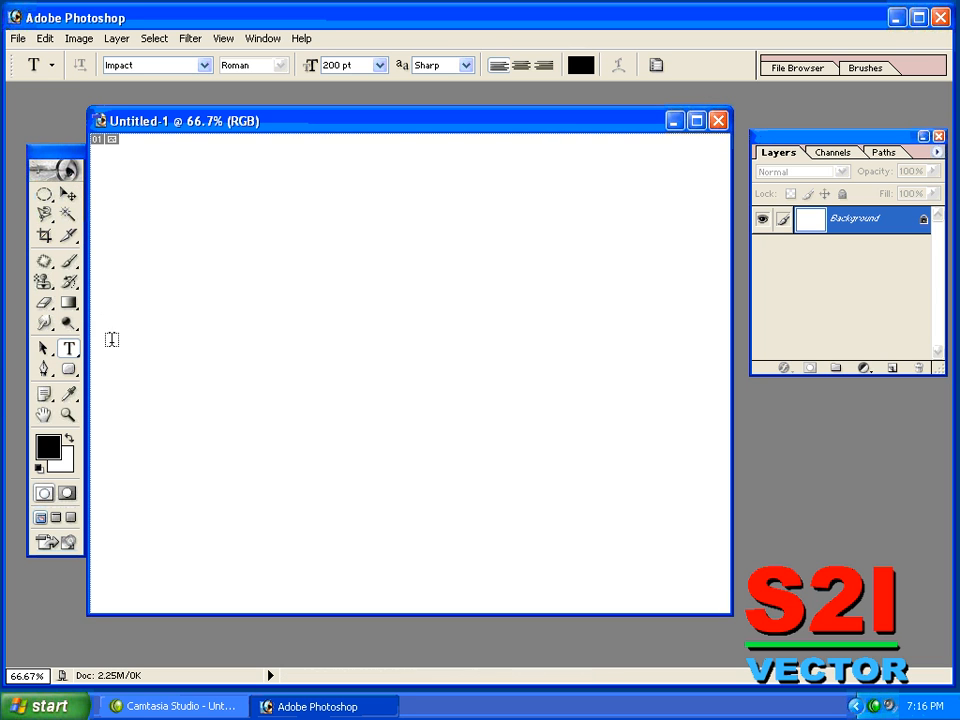
{"action": "left_click", "coordinate": [247, 303]}
{"action": "type", "text": "ST"}
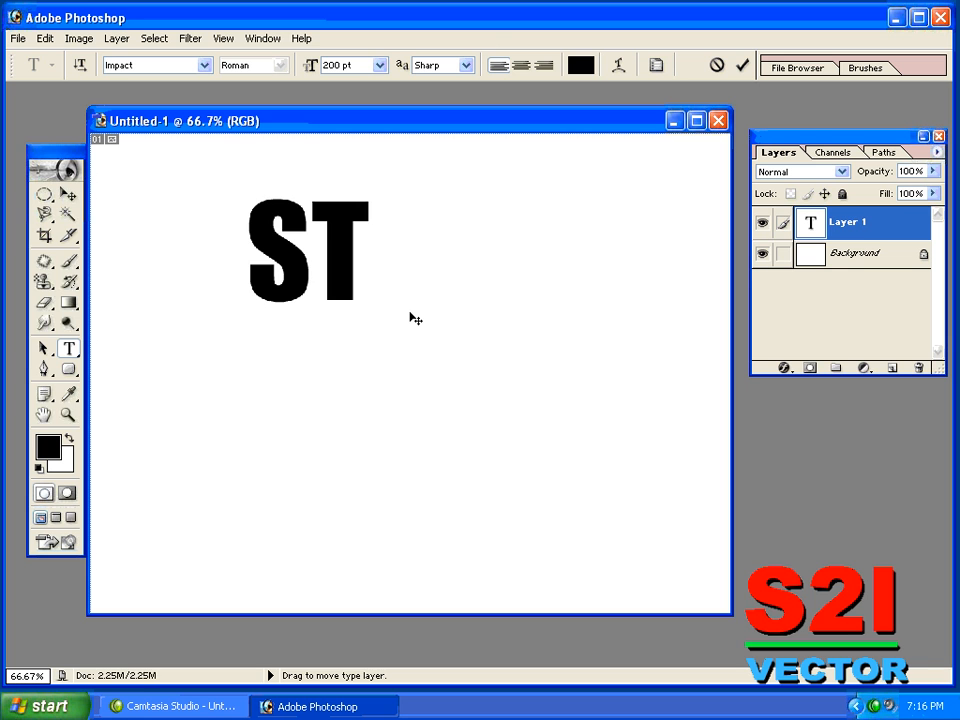
{"action": "type", "text": "AR"}
{"action": "key", "text": "Return"}
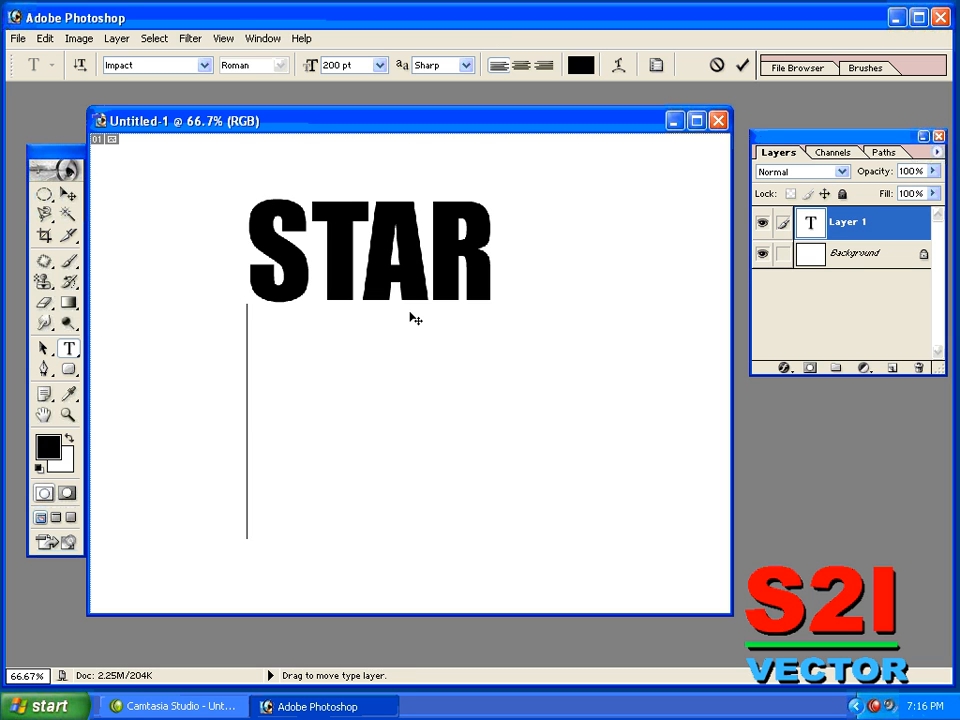
{"action": "type", "text": "WAR"}
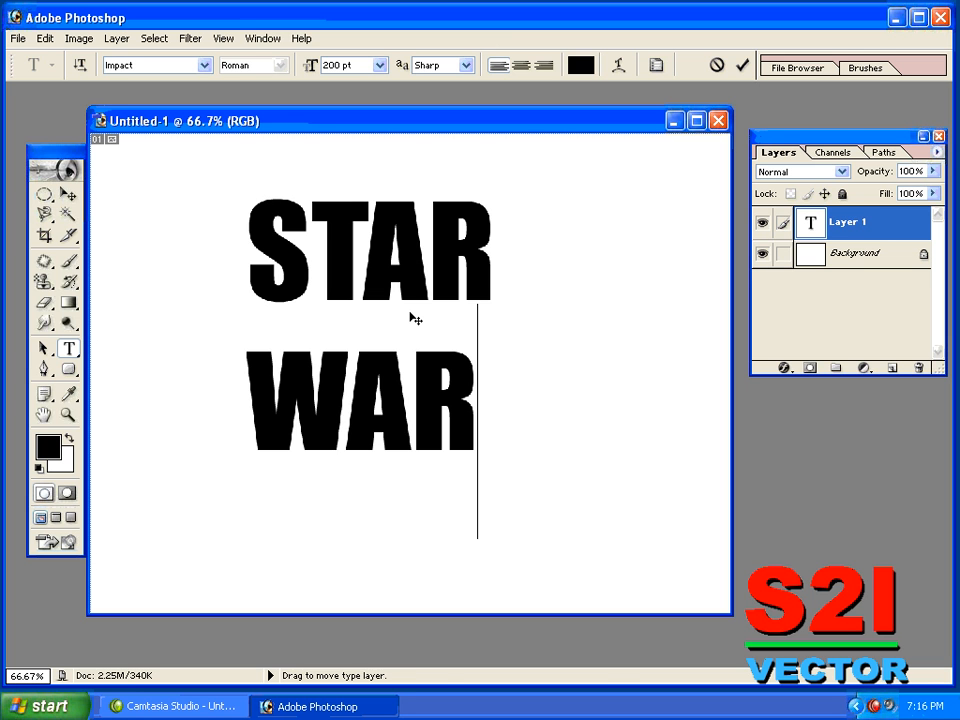
{"action": "key", "text": "Left"}
{"action": "key", "text": "Left"}
{"action": "key", "text": "Left"}
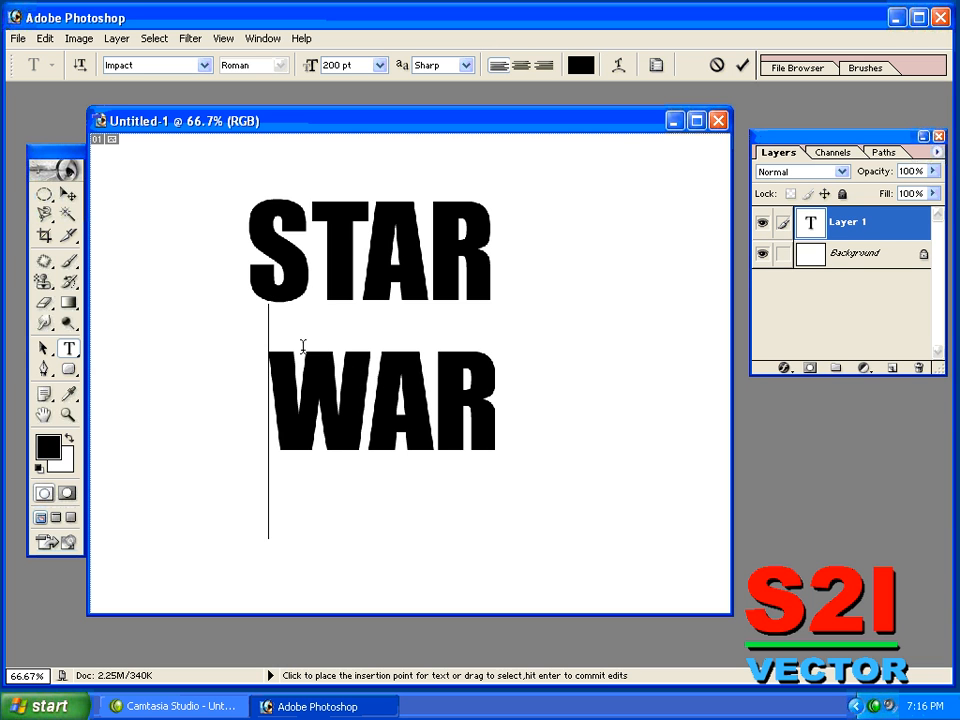
- Centre-align both text lines and move the text to about the middle of the canvas
{"action": "left_click_drag", "start_coordinate": [236, 219], "coordinate": [520, 262]}
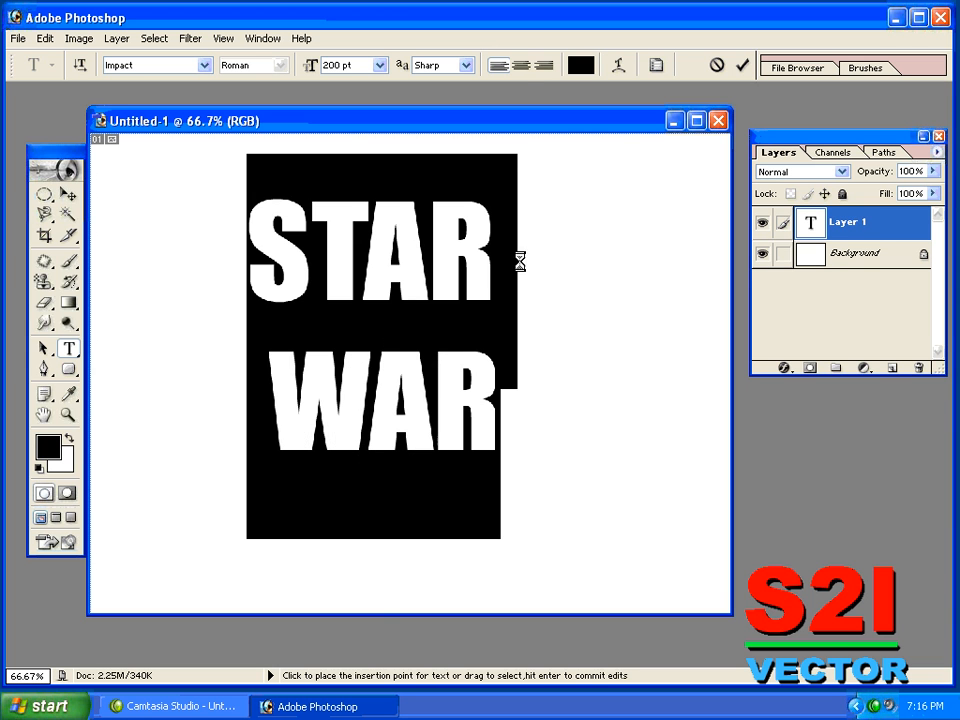
{"action": "left_click", "coordinate": [521, 66]}
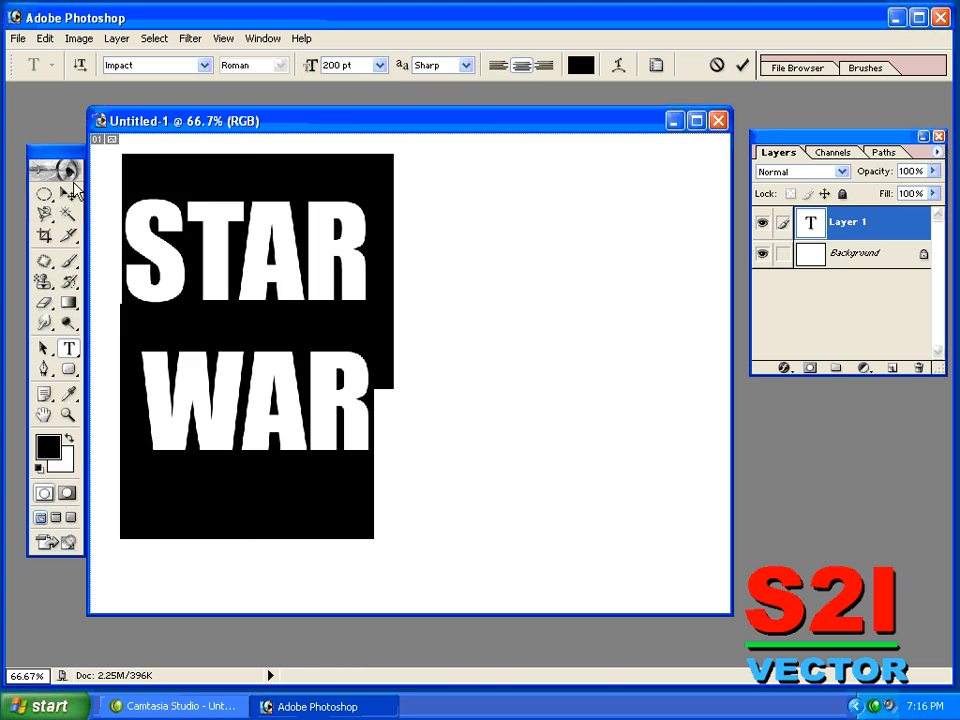
{"action": "left_click", "coordinate": [70, 192]}
{"action": "left_click_drag", "start_coordinate": [289, 272], "coordinate": [429, 306]}
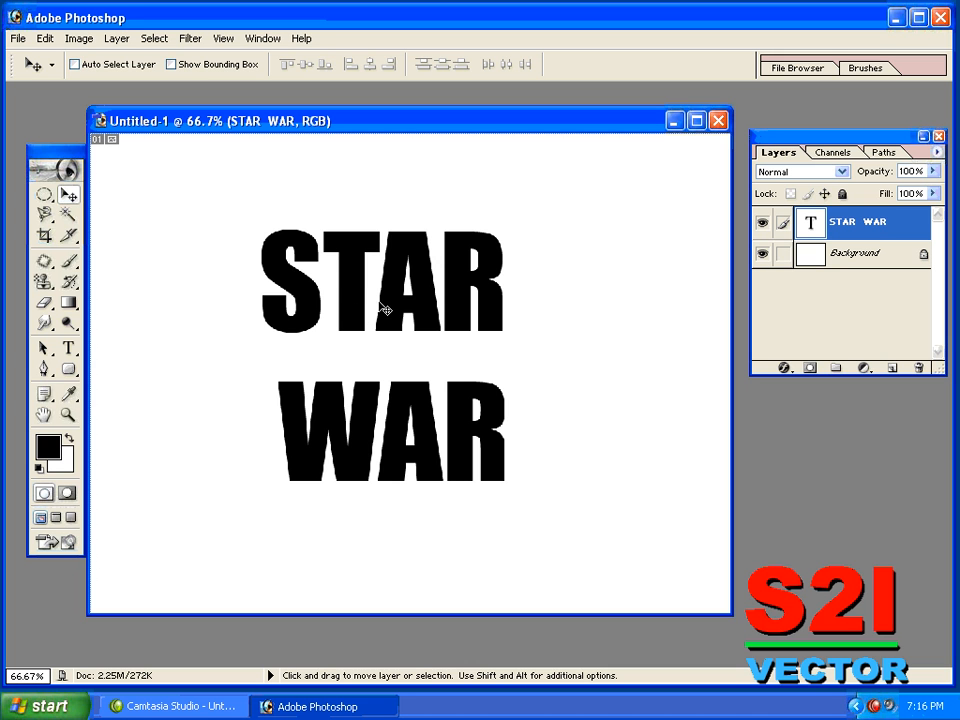
- Enlarge the STAR WAR text about its centre to about 122% with Free Transform
{"action": "left_click", "coordinate": [45, 38]}
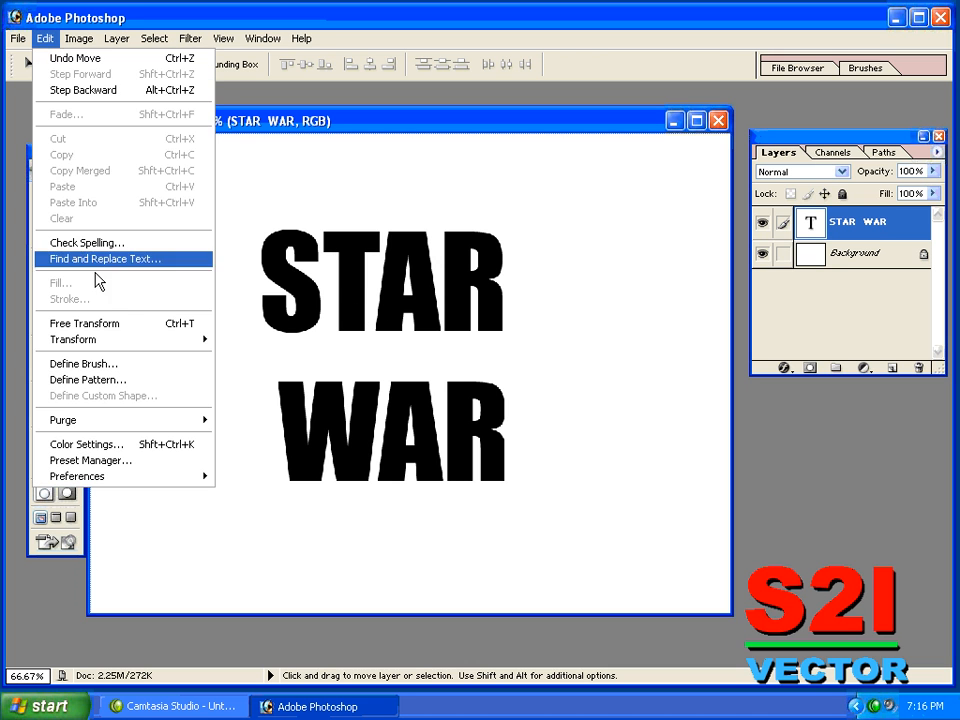
{"action": "left_click", "coordinate": [115, 325]}
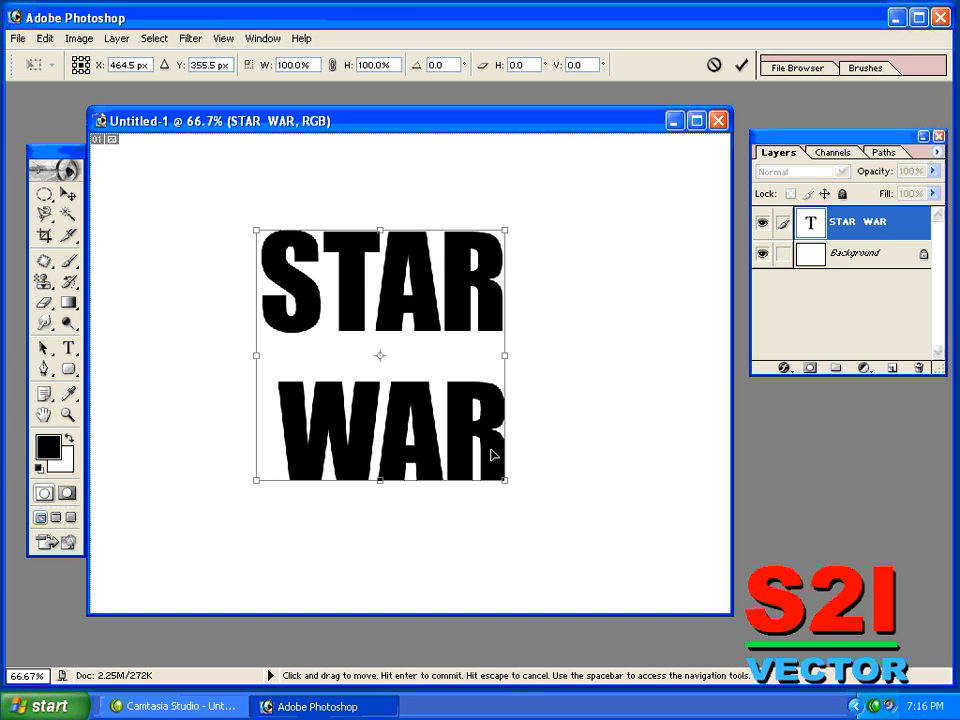
{"action": "right_click", "coordinate": [494, 452]}
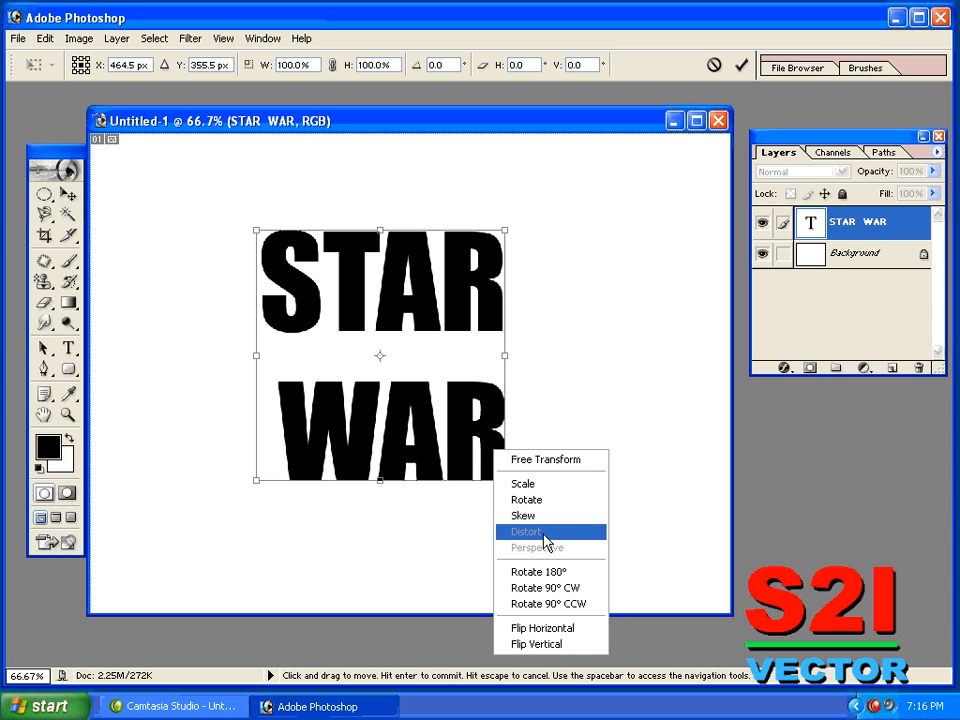
{"action": "left_click", "coordinate": [463, 438]}
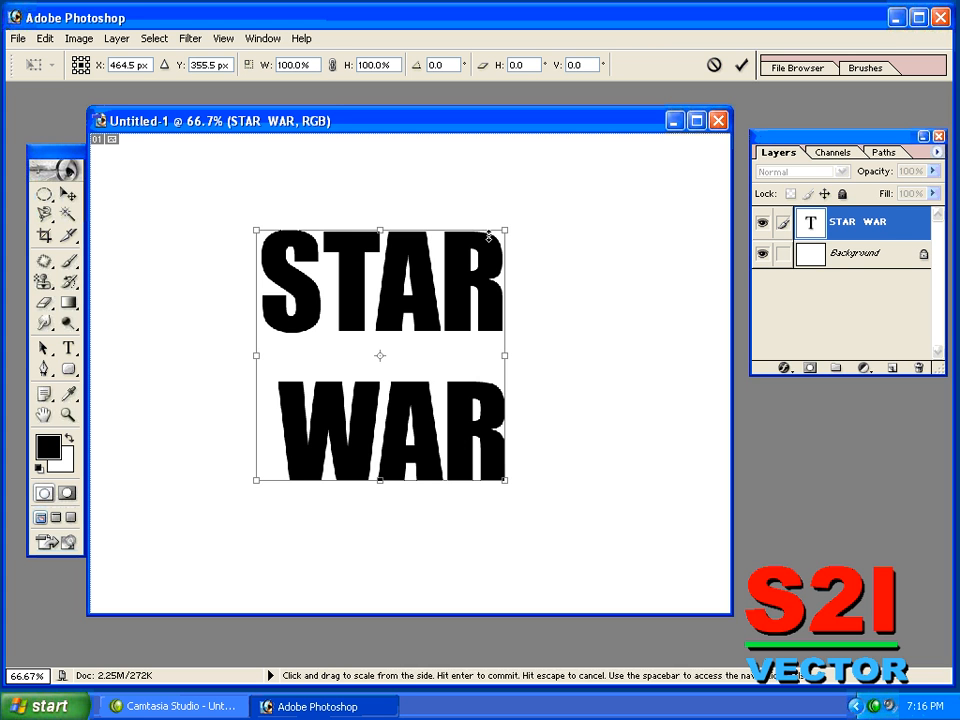
{"action": "left_click_drag", "start_coordinate": [502, 482], "coordinate": [528, 508]}
- Move the enlarged text slightly down and to the right, and apply the transform
{"action": "right_click", "coordinate": [526, 487]}
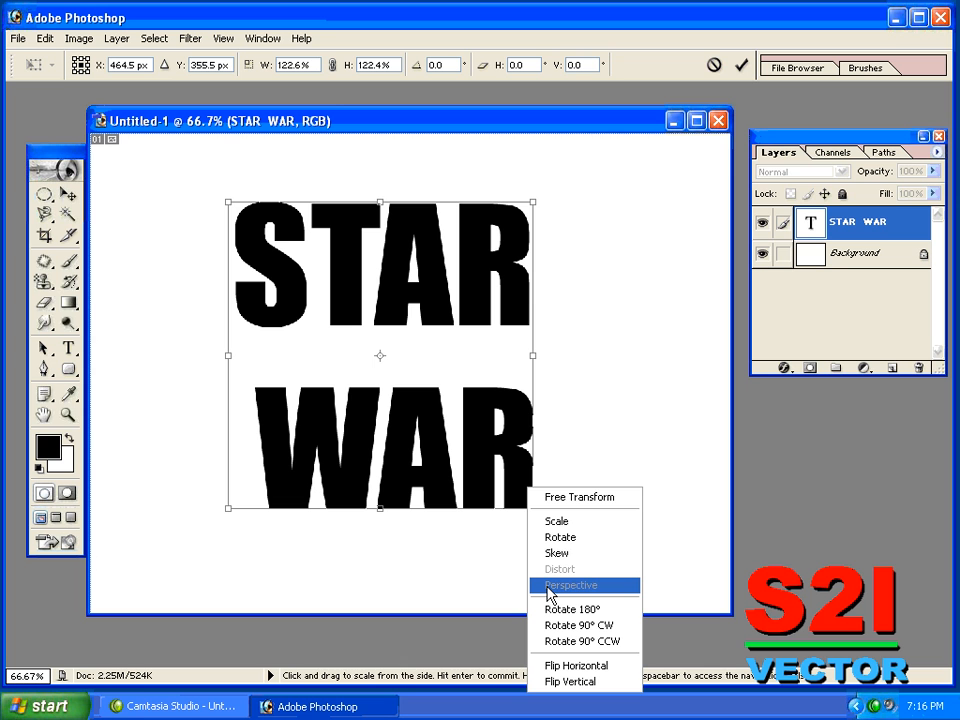
{"action": "left_click", "coordinate": [510, 499]}
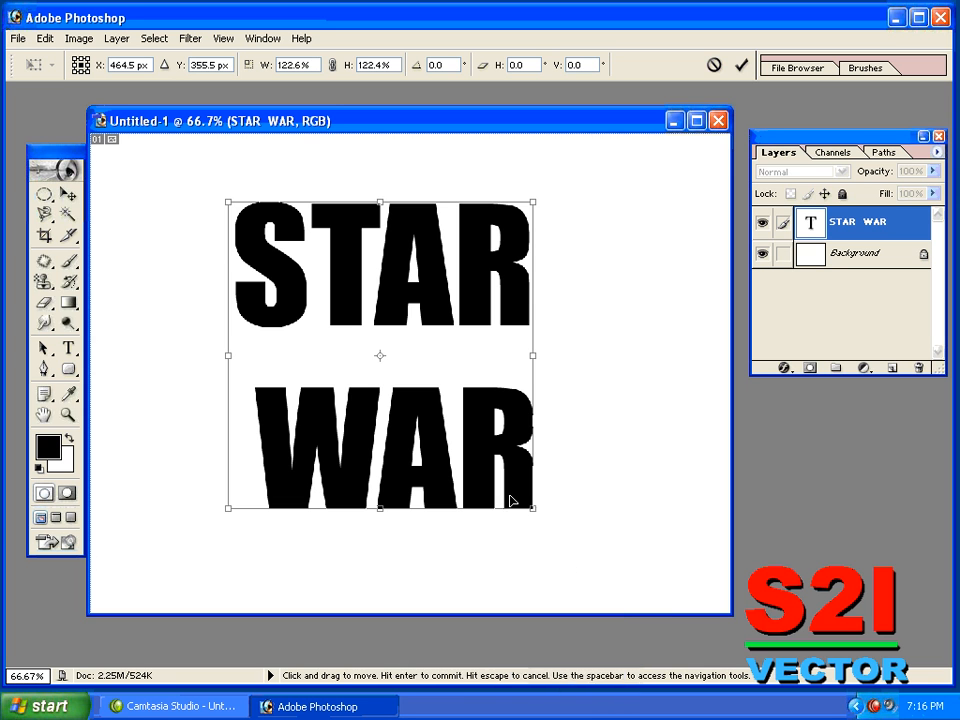
{"action": "right_click", "coordinate": [510, 504]}
{"action": "left_click", "coordinate": [510, 465]}
{"action": "left_click_drag", "start_coordinate": [499, 453], "coordinate": [514, 476]}
{"action": "right_click", "coordinate": [518, 483]}
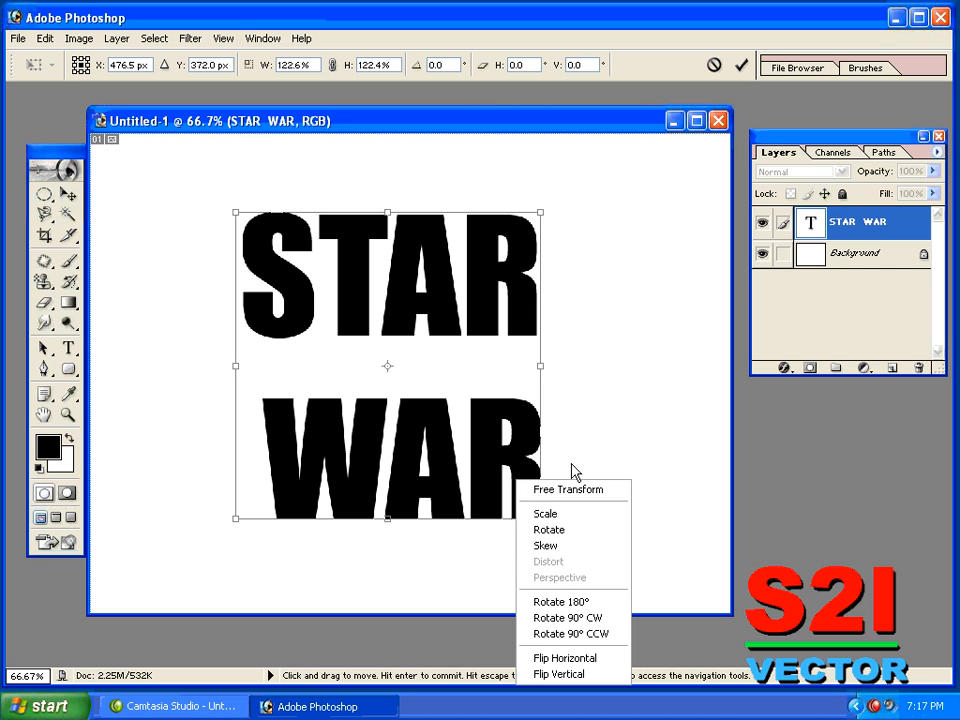
{"action": "left_click", "coordinate": [512, 436]}
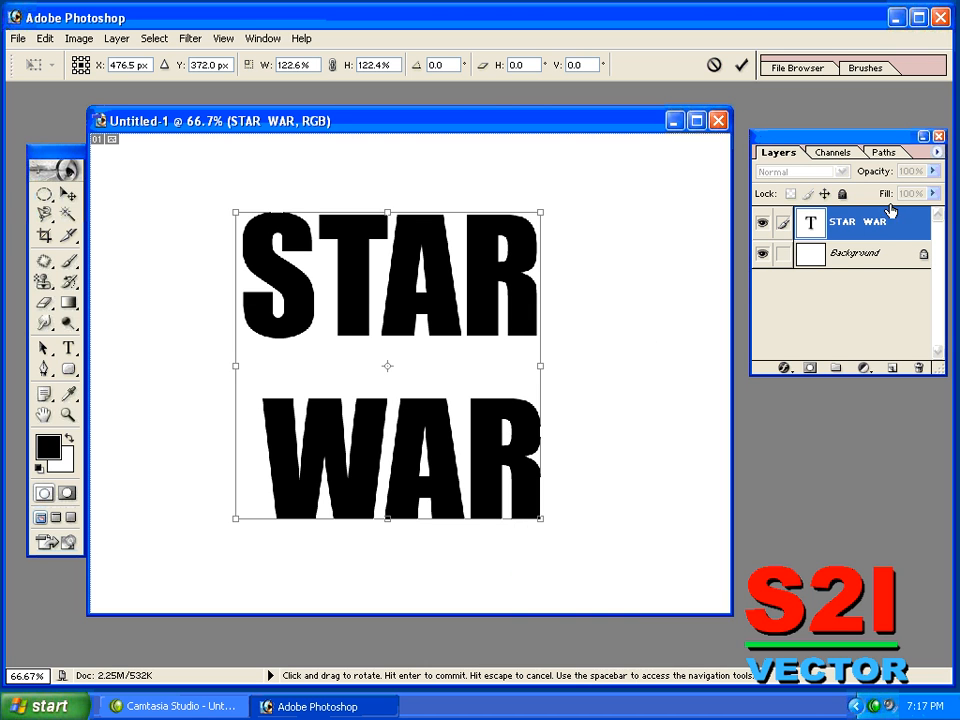
{"action": "key", "text": "Return"}
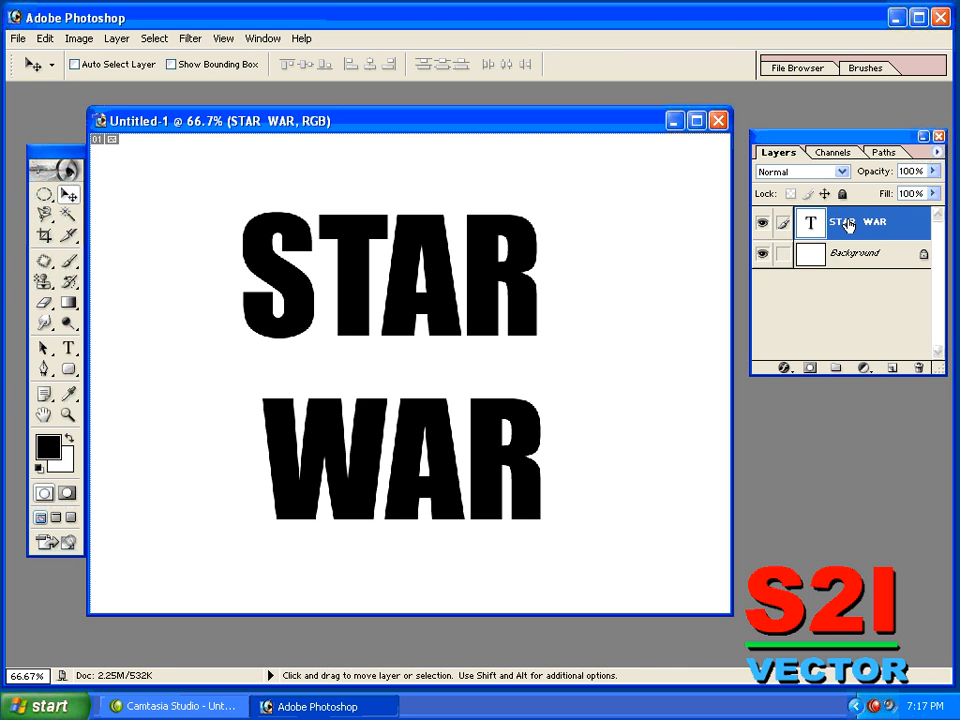
- Rasterize the STAR WAR text layer
{"action": "right_click", "coordinate": [848, 224]}
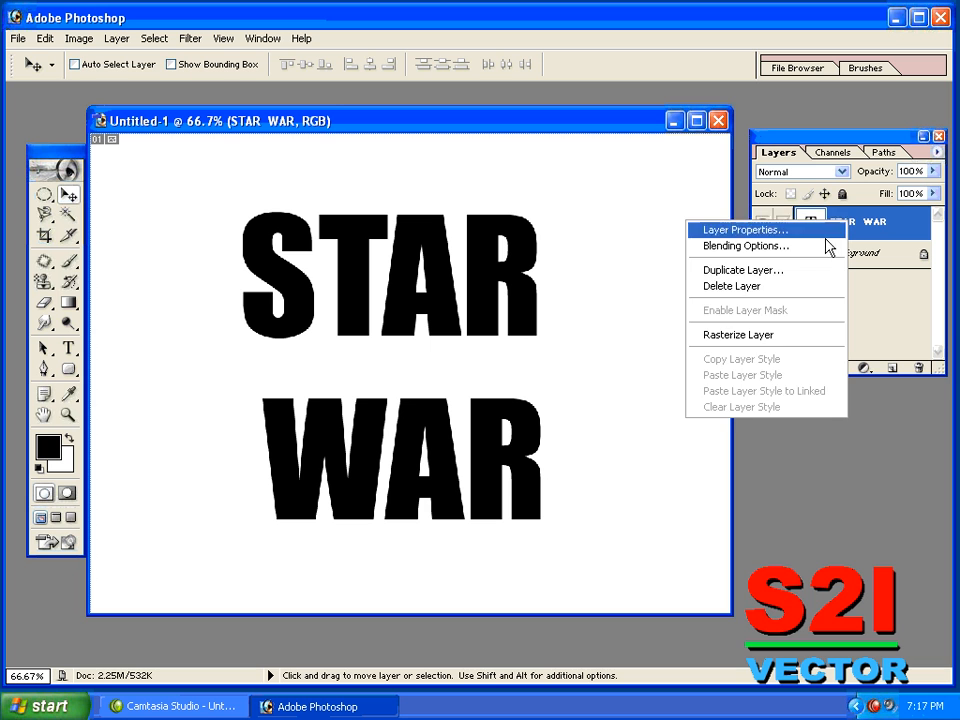
{"action": "left_click", "coordinate": [778, 336]}
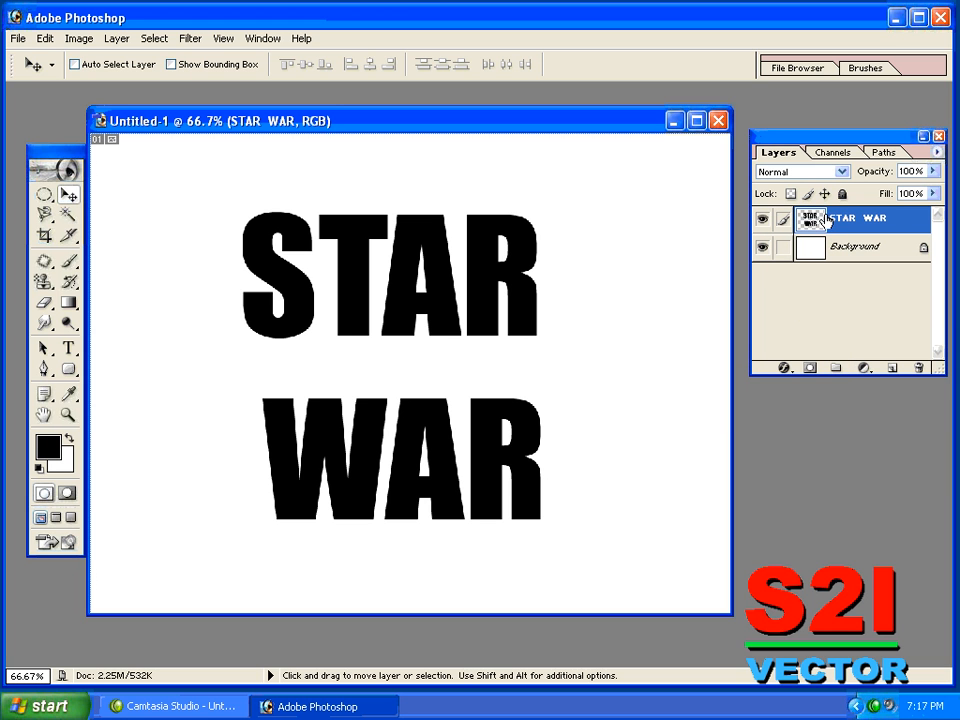
{"action": "key", "text": "ctrl+z"}
{"action": "key", "text": "ctrl+z"}
- Widen the base of the STAR WAR lettering in perspective to about 196% and reduce its height to about 94%
{"action": "key", "text": "ctrl+t"}
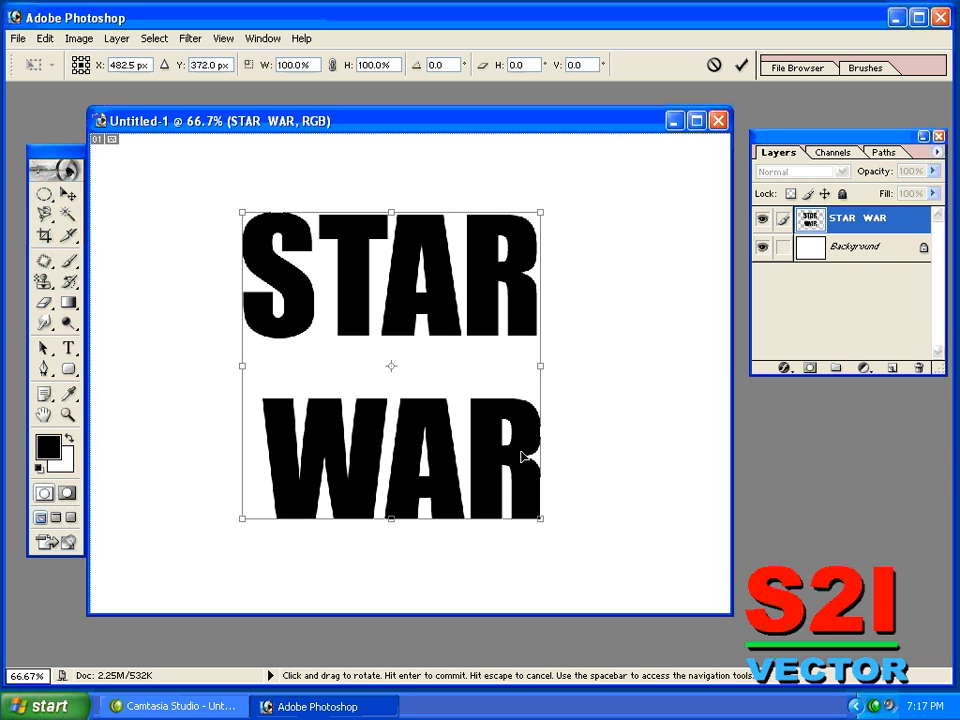
{"action": "right_click", "coordinate": [529, 462]}
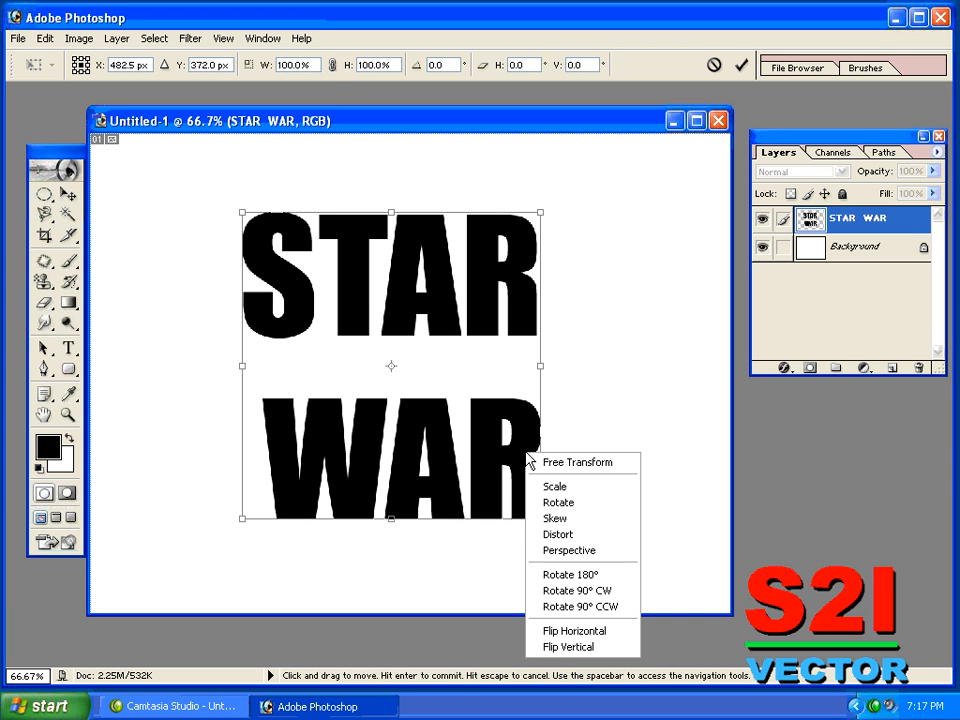
{"action": "left_click", "coordinate": [575, 552]}
{"action": "left_click_drag", "start_coordinate": [541, 519], "coordinate": [683, 531]}
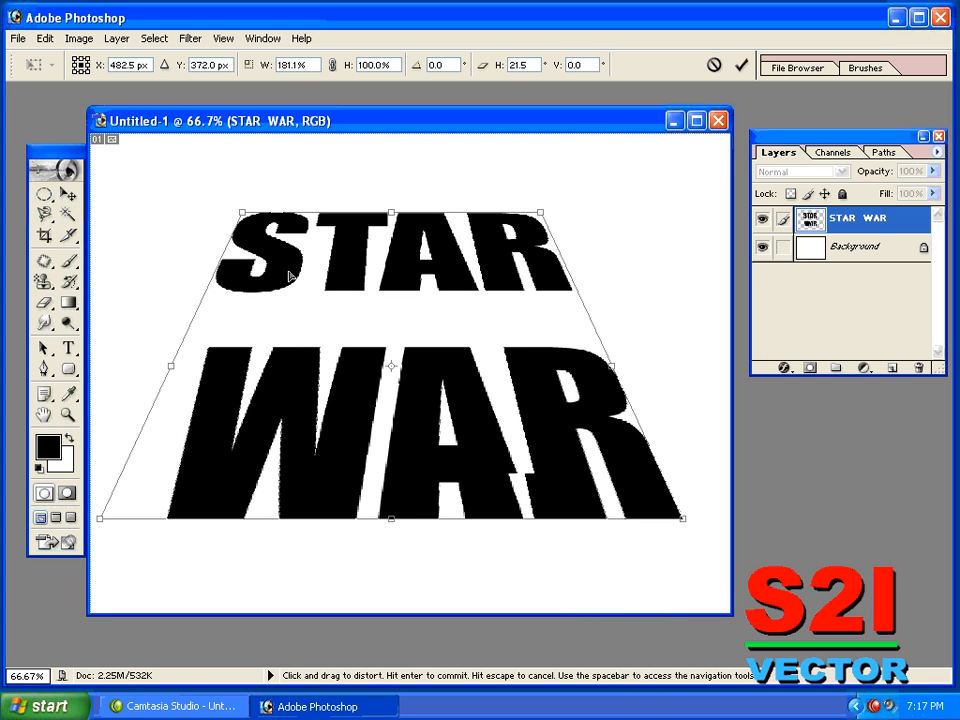
{"action": "right_click", "coordinate": [412, 258]}
{"action": "left_click", "coordinate": [435, 318]}
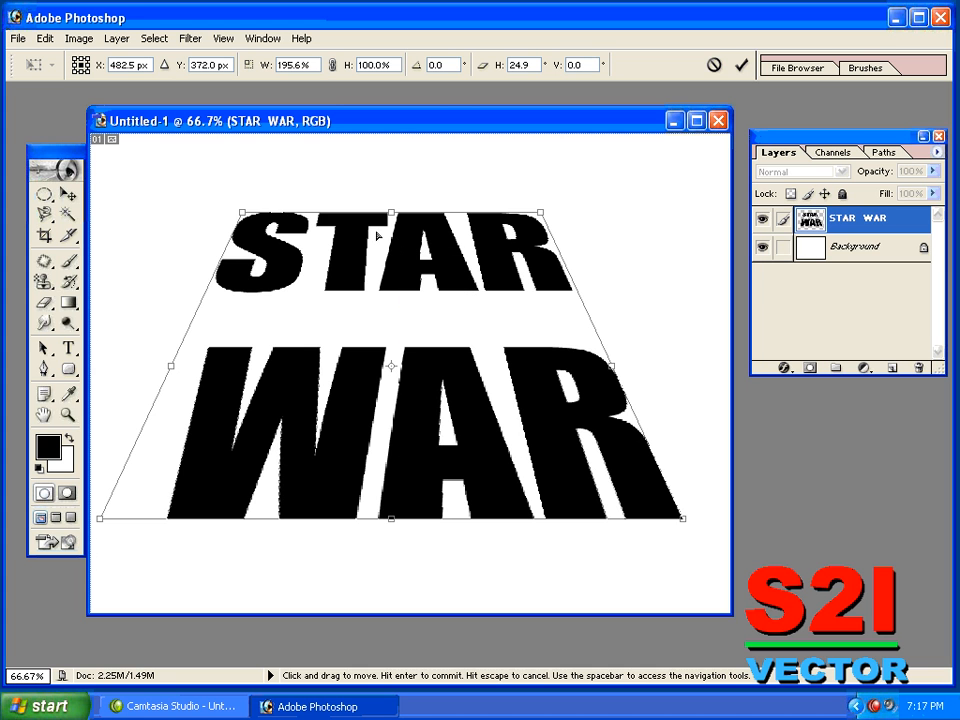
{"action": "left_click_drag", "start_coordinate": [383, 219], "coordinate": [401, 231]}
- Narrow the lettering's top edge in perspective, widen its base to about 225%, and apply the transform
{"action": "right_click", "coordinate": [505, 340]}
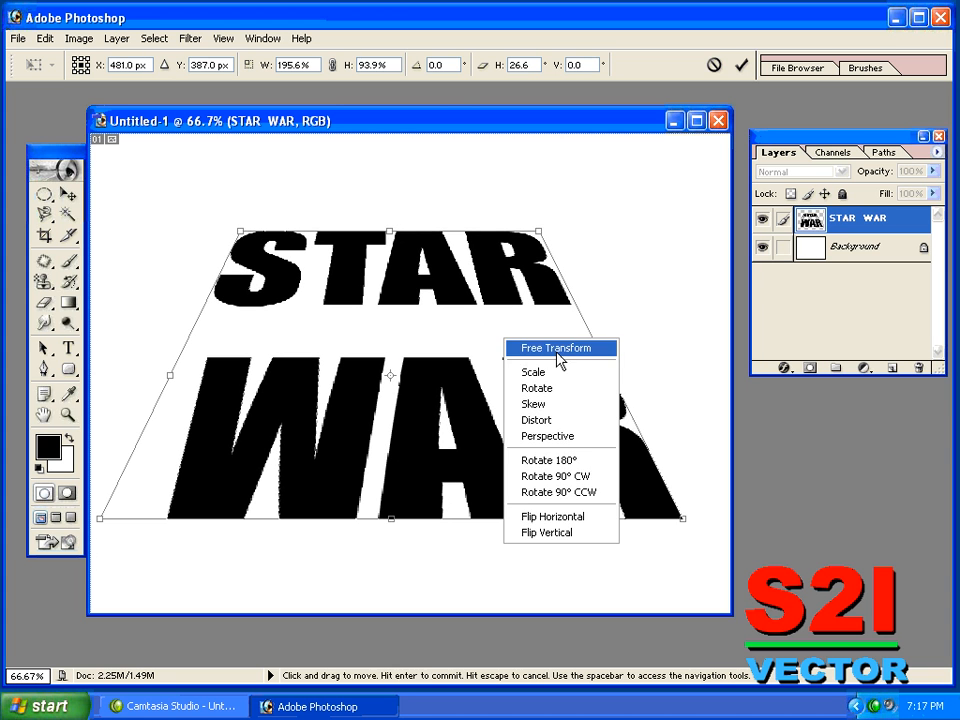
{"action": "left_click", "coordinate": [553, 436]}
{"action": "left_click_drag", "start_coordinate": [538, 233], "coordinate": [515, 232]}
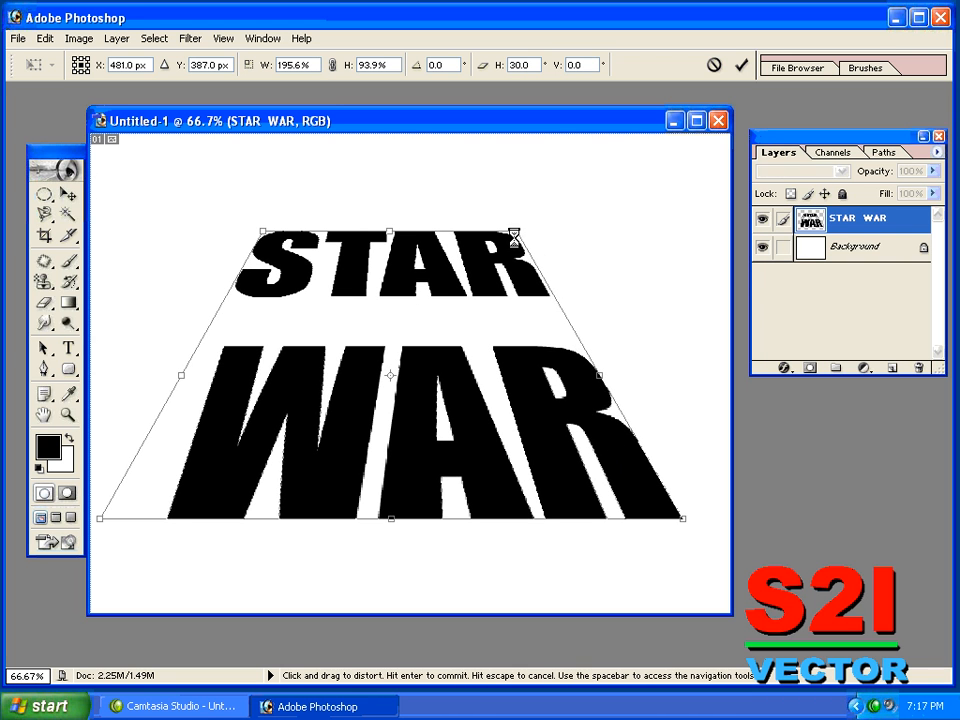
{"action": "left_click_drag", "start_coordinate": [682, 518], "coordinate": [727, 518]}
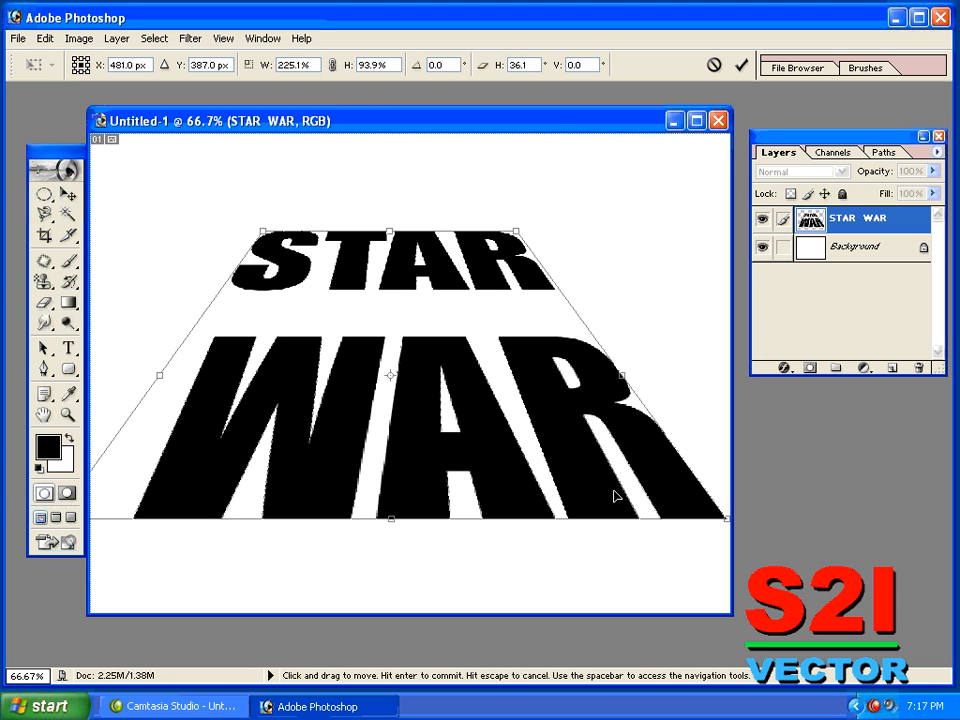
{"action": "key", "text": "Return"}
- Centre the STAR WAR layer vertically and horizontally on the canvas by linking it to the Background, and unlink it again
{"action": "left_click_drag", "start_coordinate": [570, 459], "coordinate": [560, 460]}
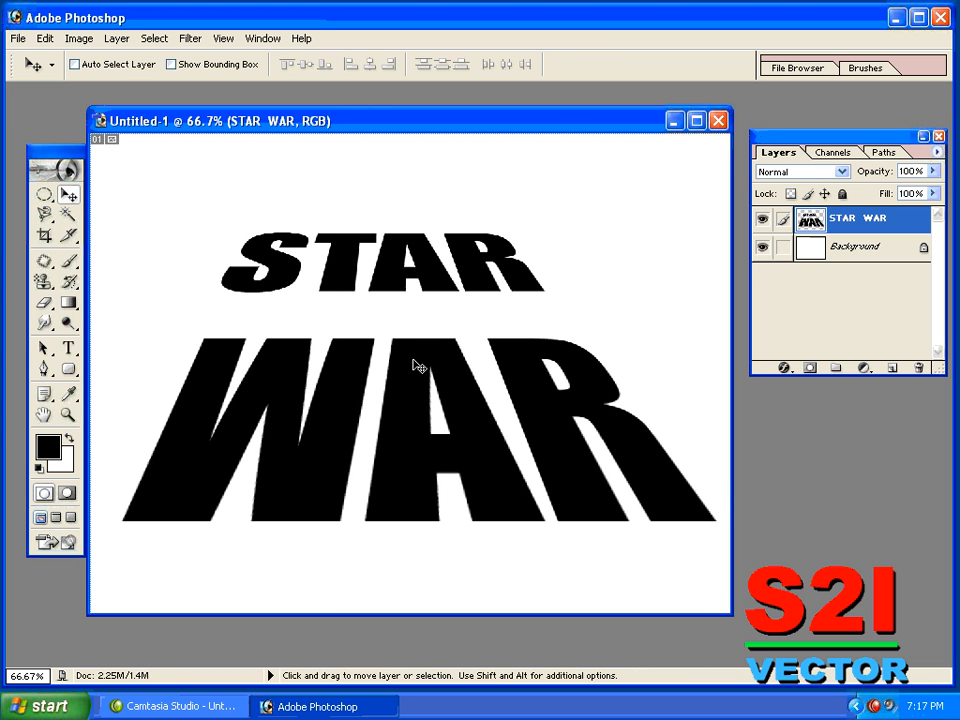
{"action": "left_click", "coordinate": [848, 248]}
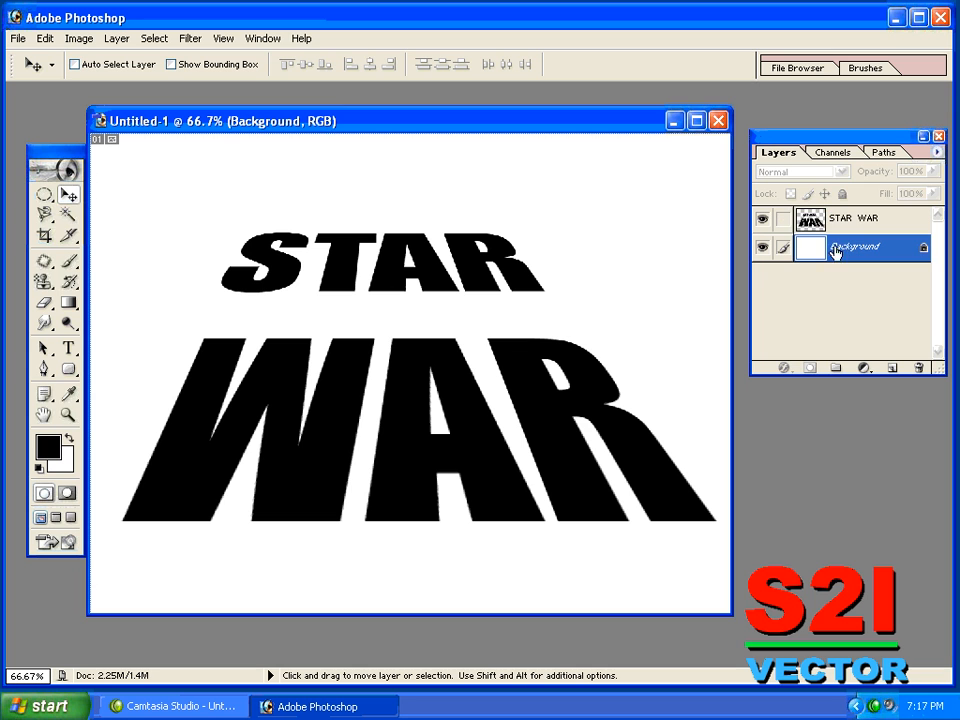
{"action": "left_click", "coordinate": [783, 220]}
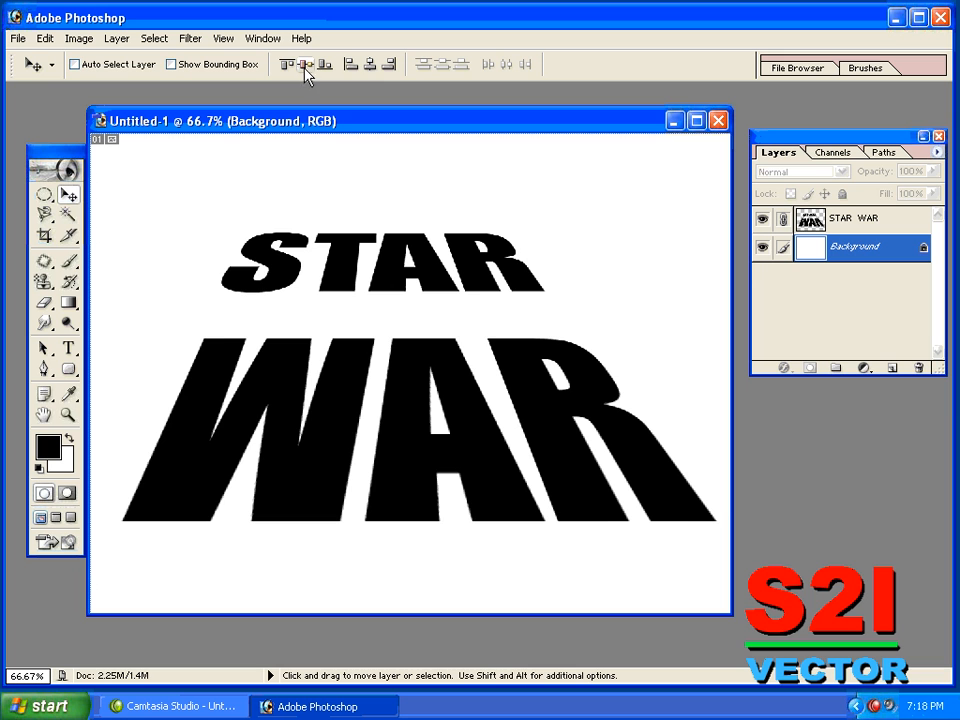
{"action": "left_click", "coordinate": [368, 65]}
{"action": "left_click", "coordinate": [371, 65]}
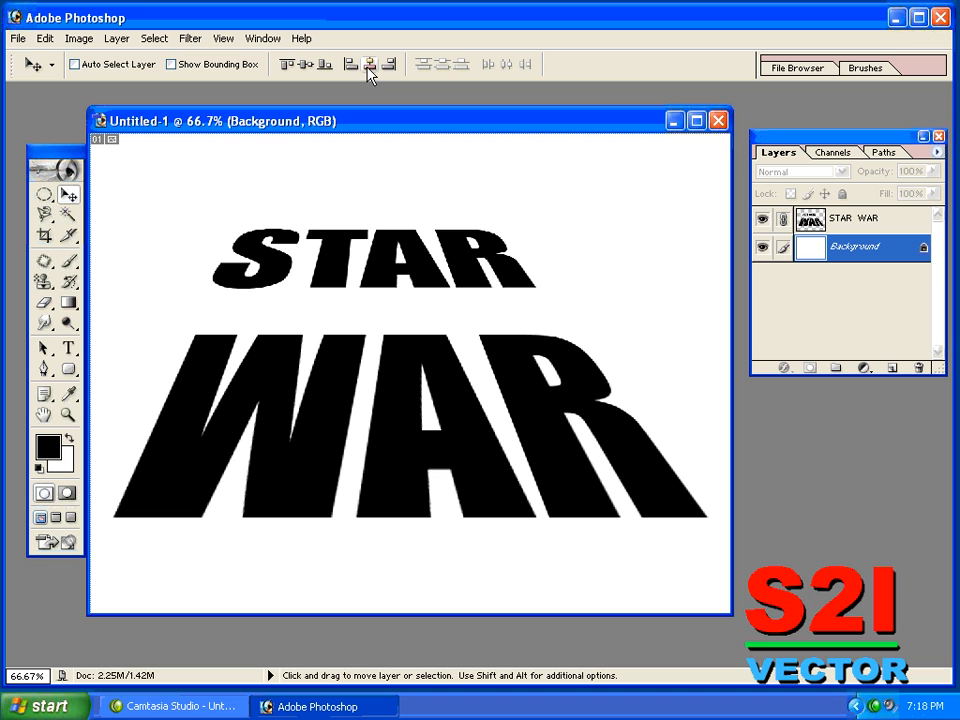
{"action": "left_click", "coordinate": [783, 218]}
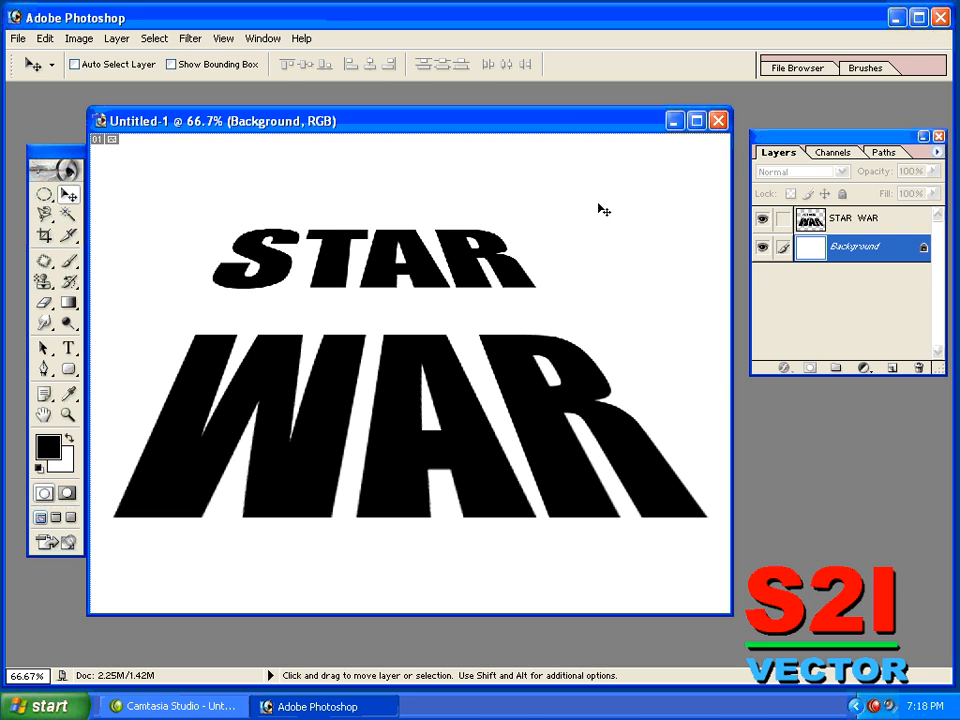
- Fill the Background layer with the black foreground colour
{"action": "left_click", "coordinate": [864, 224]}
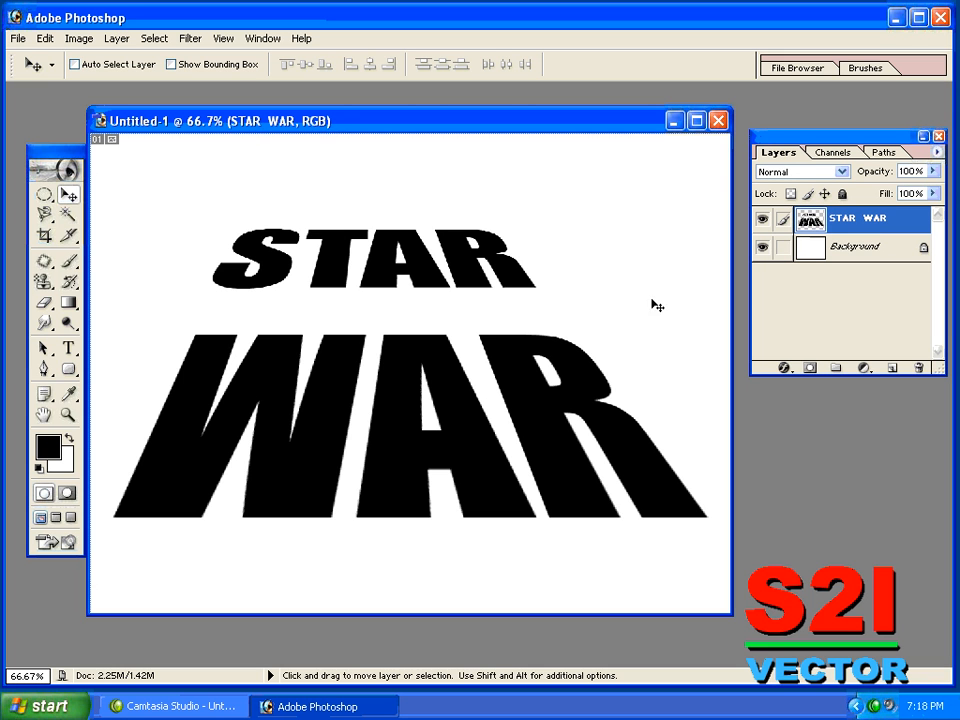
{"action": "left_click", "coordinate": [864, 256]}
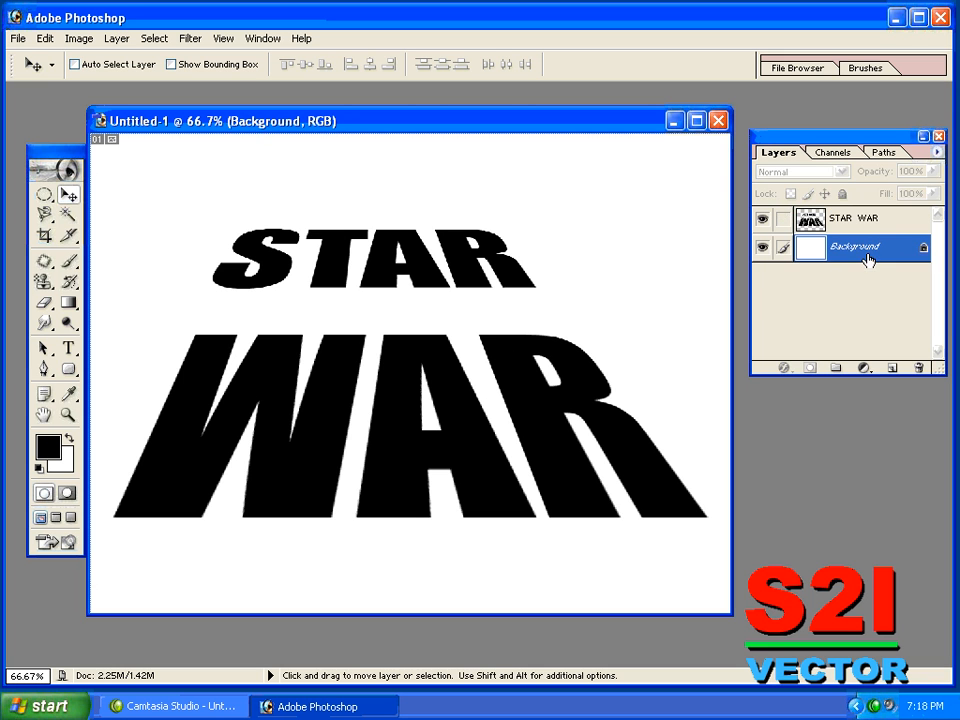
{"action": "key", "text": "alt+BackSpace"}
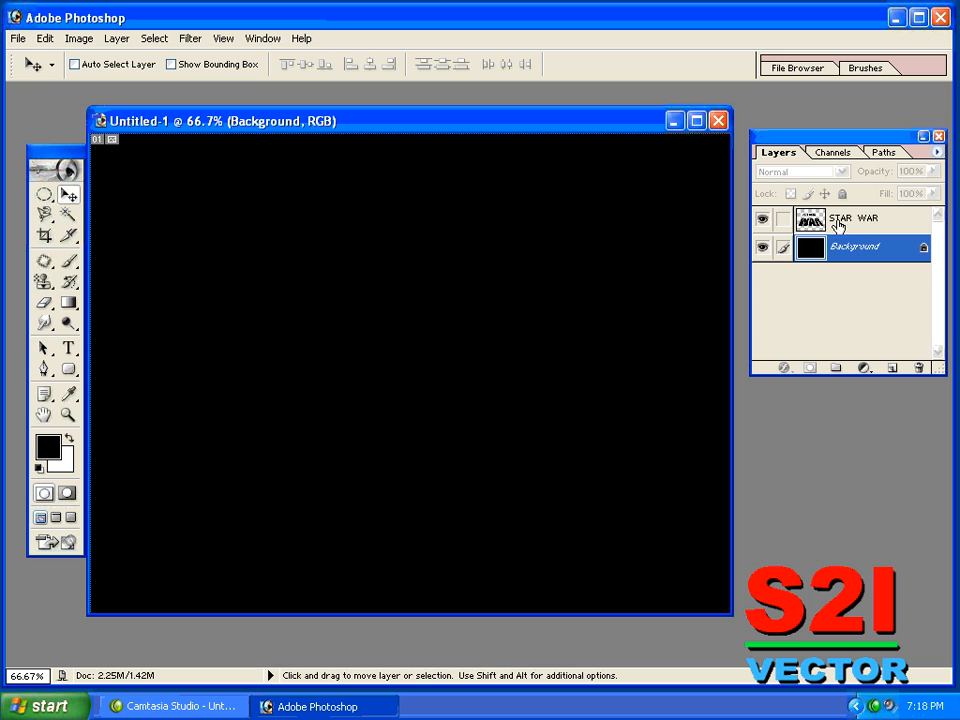
- Add a Drop Shadow layer style to the STAR WAR layer
{"action": "left_click", "coordinate": [837, 222]}
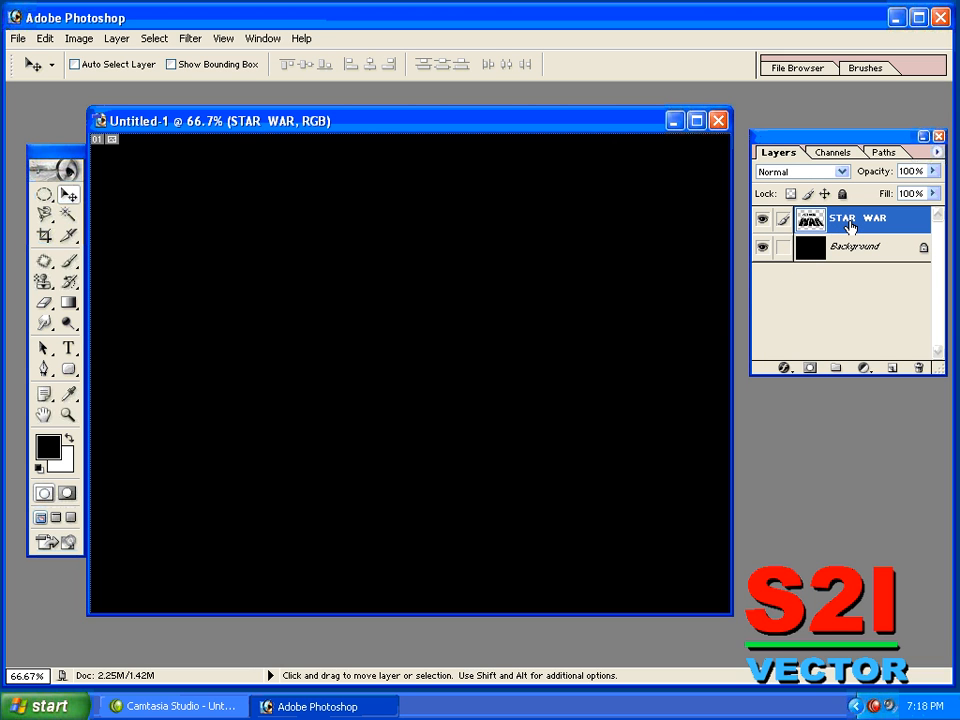
{"action": "right_click", "coordinate": [866, 217]}
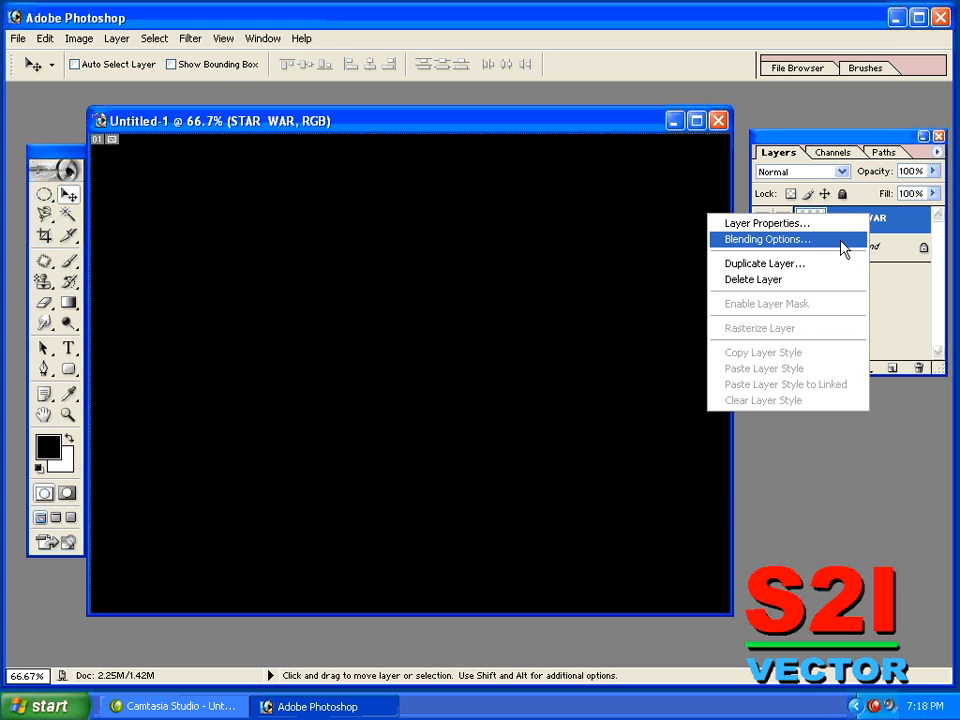
{"action": "left_click", "coordinate": [841, 243]}
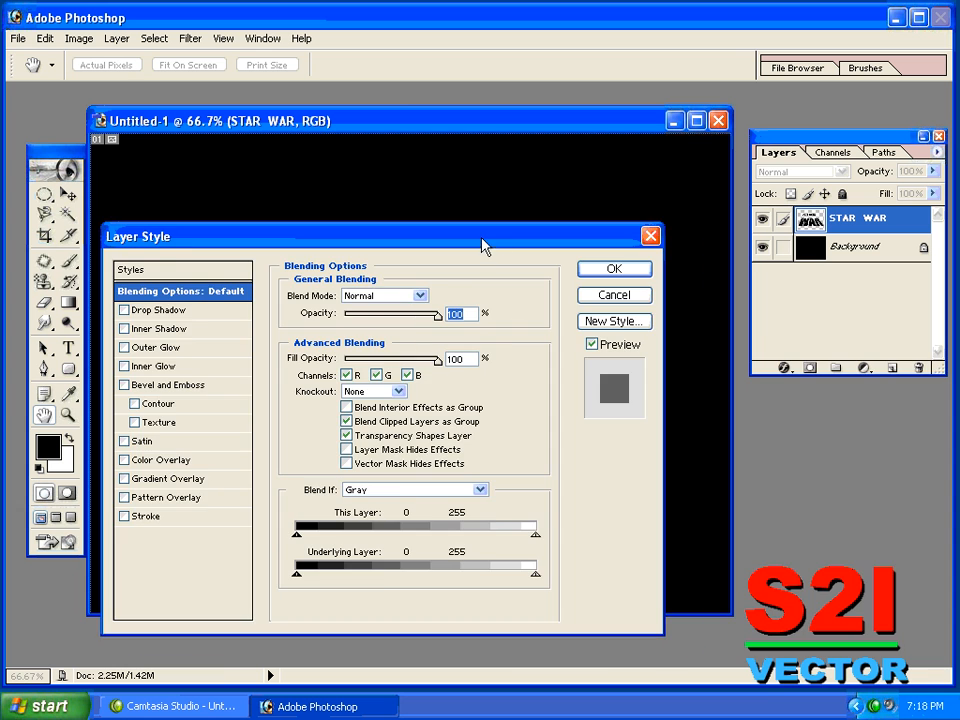
{"action": "left_click_drag", "start_coordinate": [484, 246], "coordinate": [827, 328]}
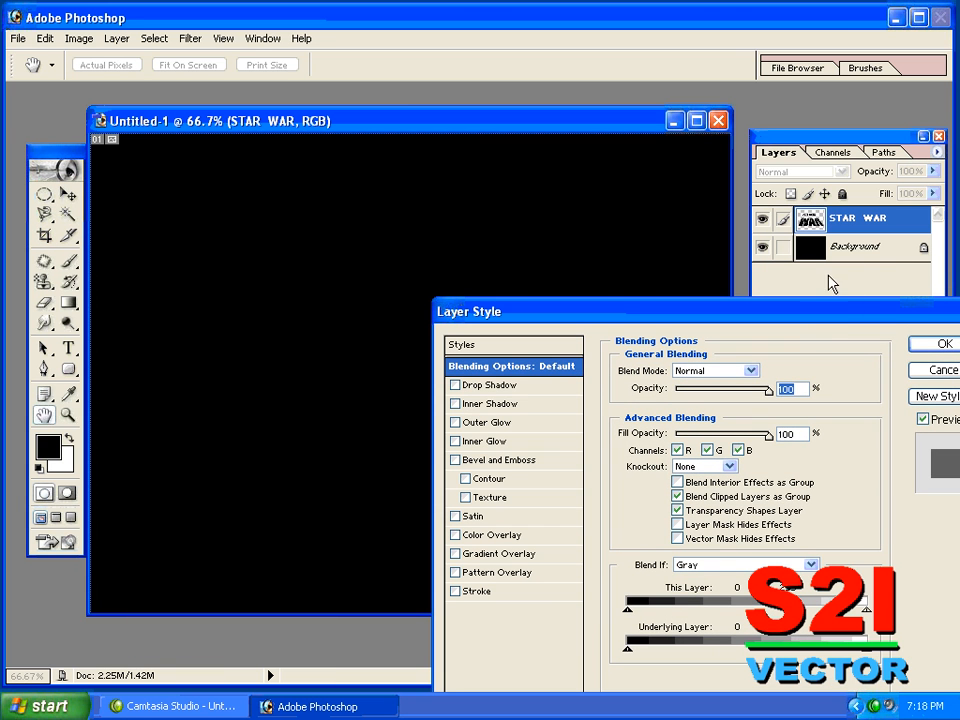
{"action": "left_click", "coordinate": [469, 391]}
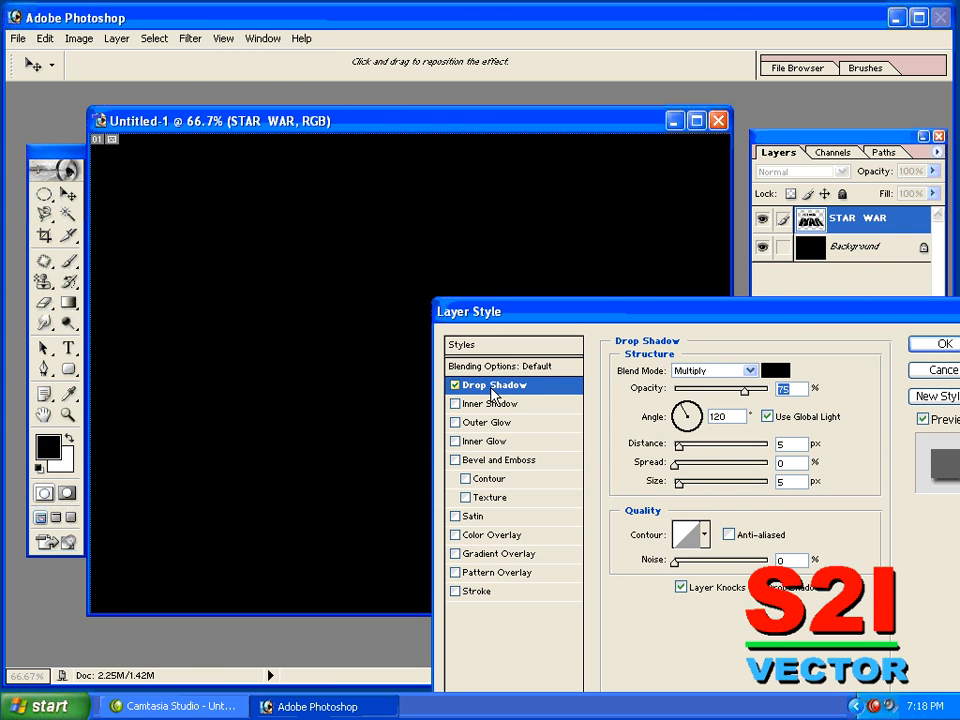
{"action": "left_click_drag", "start_coordinate": [538, 319], "coordinate": [322, 445]}
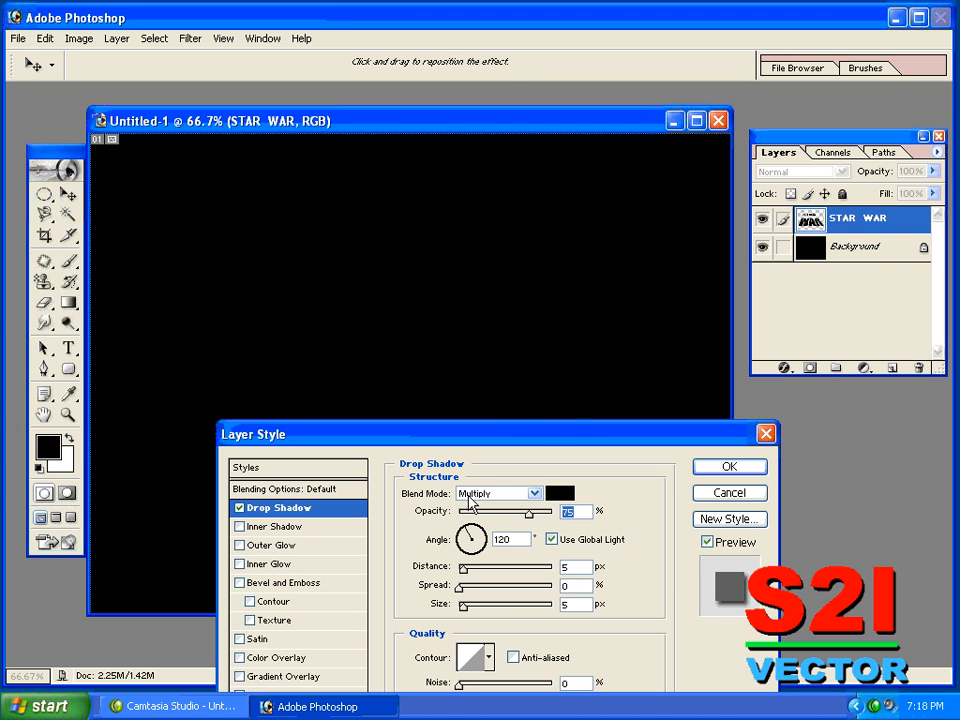
- Set the drop shadow's blend mode to Normal and its colour to red FF0000
{"action": "left_click", "coordinate": [498, 493]}
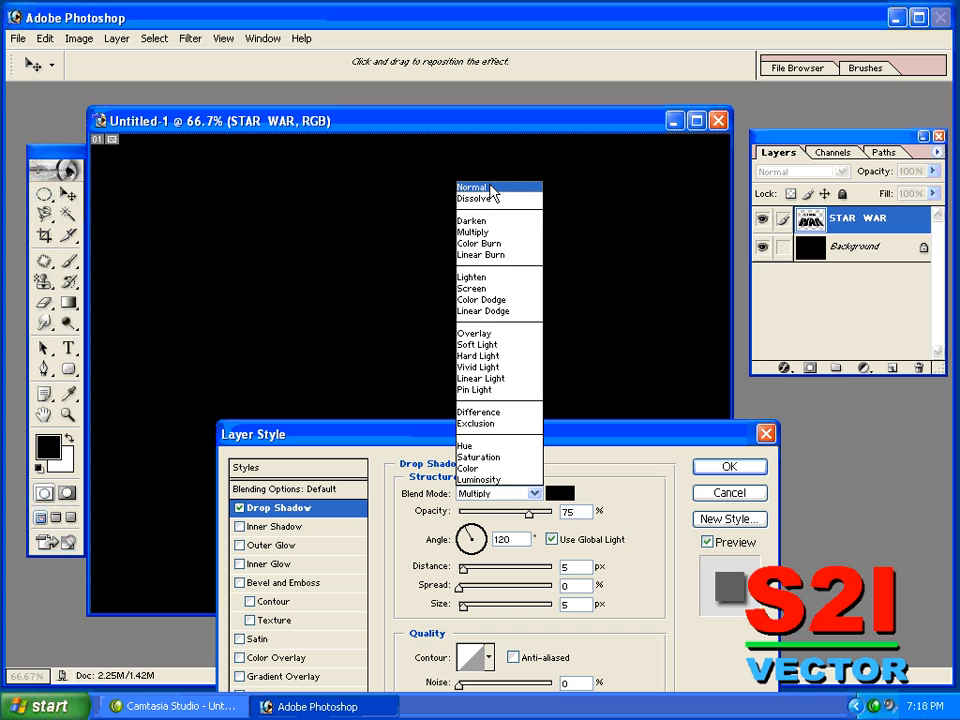
{"action": "left_click", "coordinate": [493, 187]}
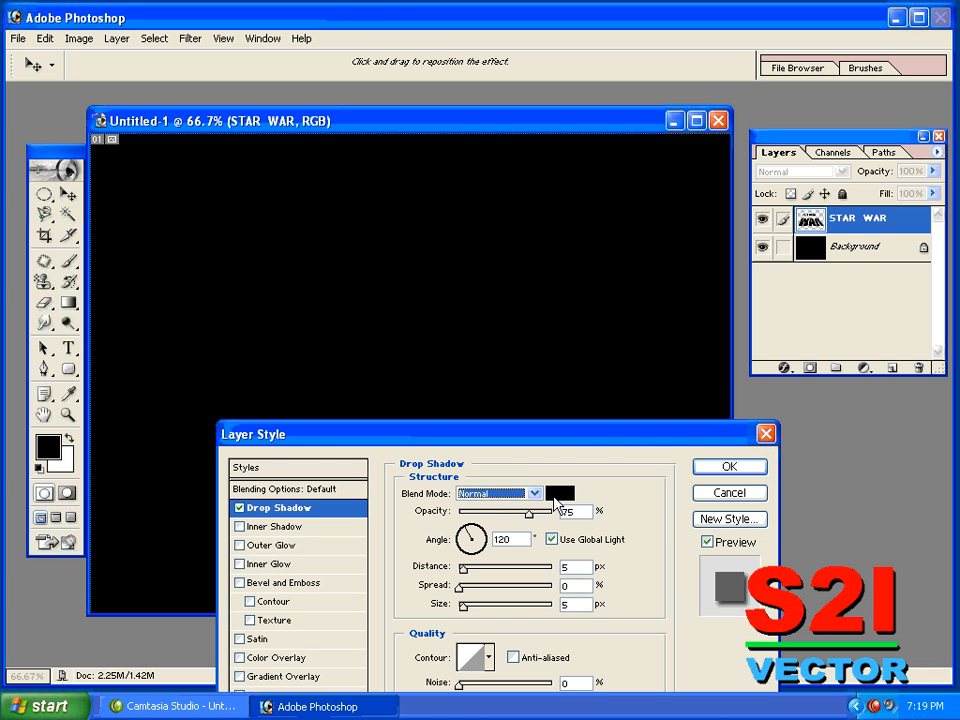
{"action": "left_click", "coordinate": [556, 496]}
{"action": "left_click_drag", "start_coordinate": [398, 433], "coordinate": [469, 250]}
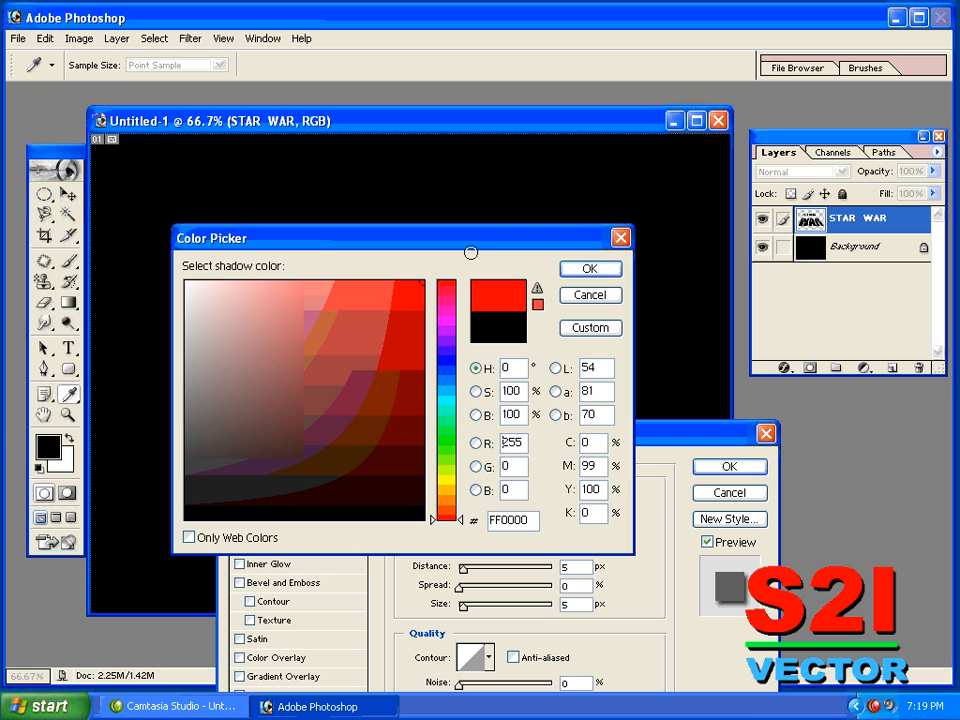
{"action": "left_click", "coordinate": [585, 269]}
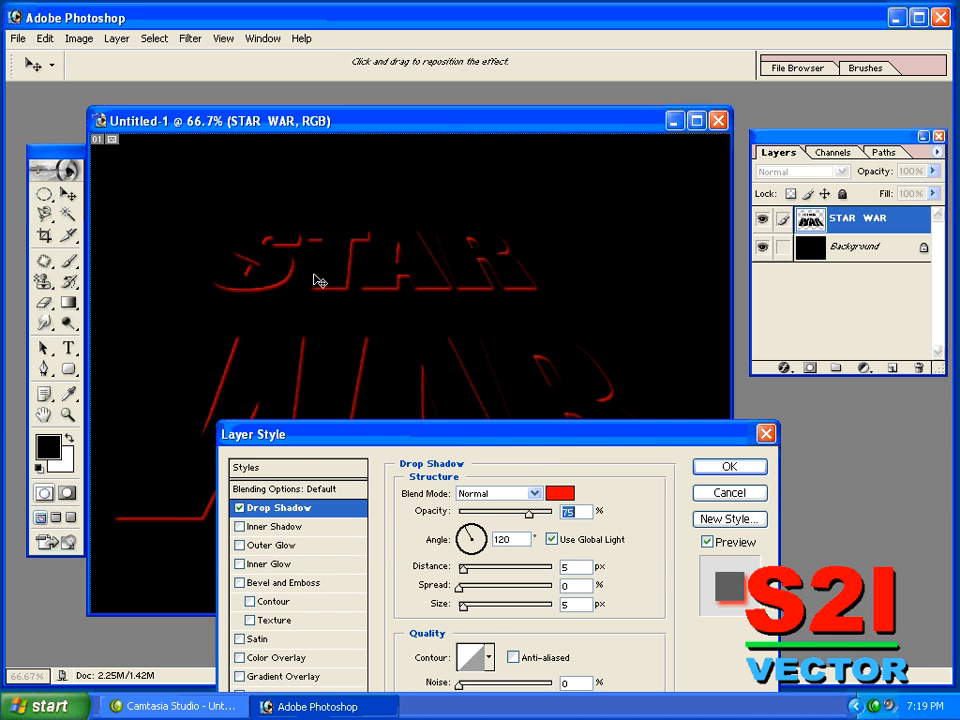
- Set the drop shadow to 100% opacity, 4 px distance and 7% spread, enlarge its size into a wide glow, and apply the style
{"action": "left_click_drag", "start_coordinate": [390, 441], "coordinate": [657, 130]}
{"action": "left_click_drag", "start_coordinate": [735, 257], "coordinate": [742, 294]}
{"action": "mouse_move", "coordinate": [740, 291]}
{"action": "left_mouse_down"}
{"action": "mouse_move", "coordinate": [729, 277]}
{"action": "mouse_move", "coordinate": [747, 299]}
{"action": "left_mouse_up"}
{"action": "left_click", "coordinate": [733, 256]}
{"action": "left_click_drag", "start_coordinate": [730, 274], "coordinate": [734, 274]}
{"action": "left_click_drag", "start_coordinate": [788, 204], "coordinate": [840, 208]}
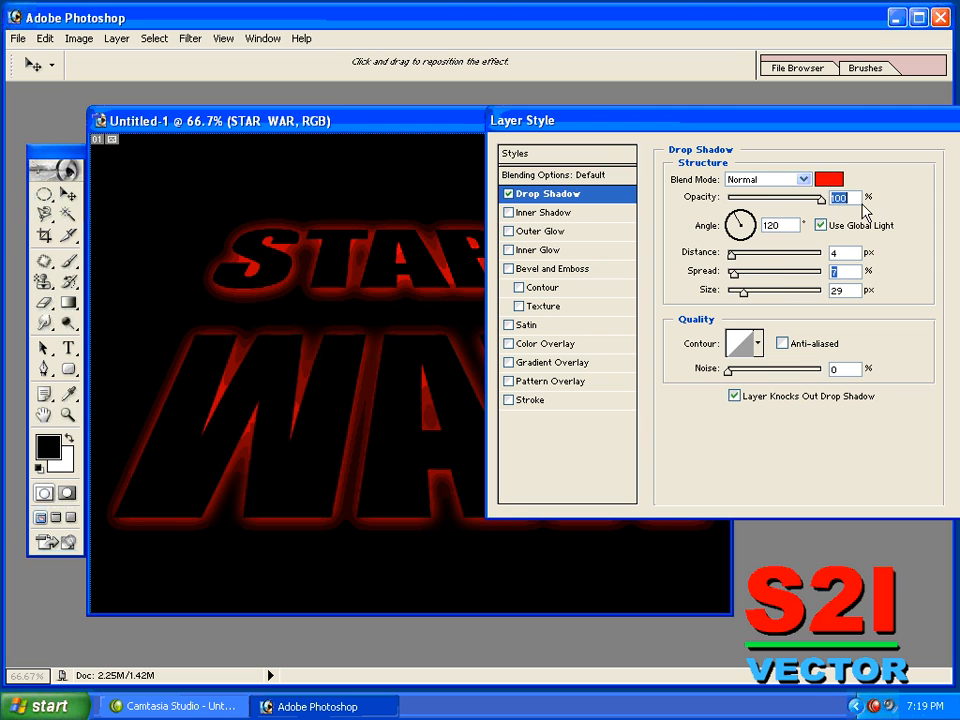
{"action": "left_click_drag", "start_coordinate": [743, 298], "coordinate": [739, 298]}
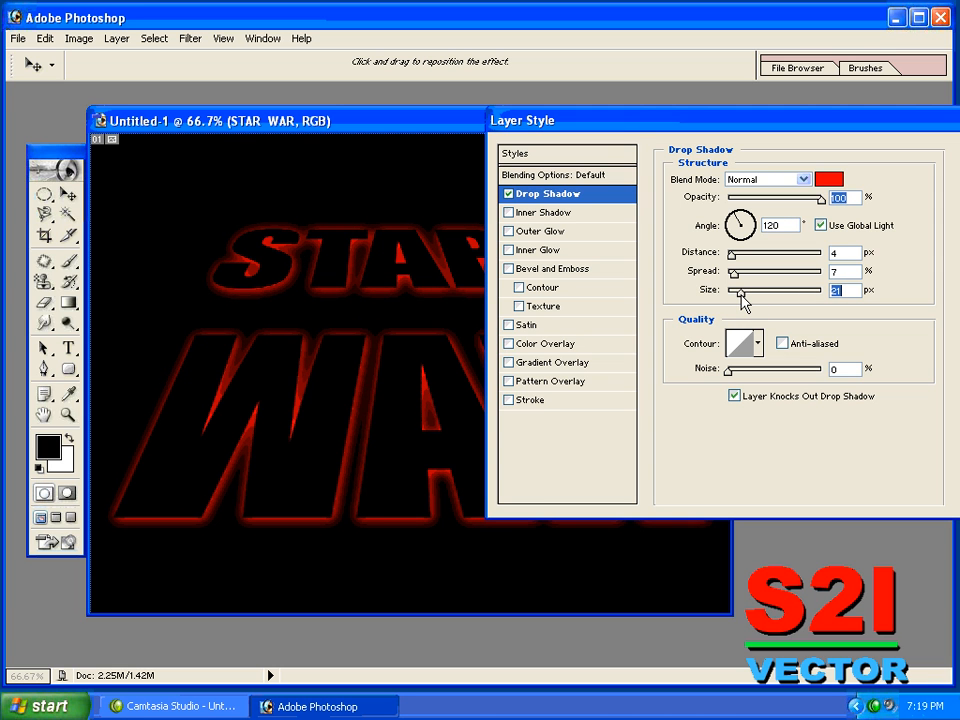
{"action": "mouse_move", "coordinate": [742, 297]}
{"action": "left_mouse_down"}
{"action": "mouse_move", "coordinate": [737, 279]}
{"action": "mouse_move", "coordinate": [744, 283]}
{"action": "left_mouse_up"}
{"action": "left_click_drag", "start_coordinate": [653, 120], "coordinate": [263, 122]}
{"action": "left_click", "coordinate": [597, 160]}
- Nudge the STAR WAR lettering a few pixels to the right
{"action": "right_click", "coordinate": [467, 452]}
{"action": "left_click", "coordinate": [491, 460]}
{"action": "key", "text": "Right"}
{"action": "key", "text": "Right"}
{"action": "key", "text": "Right"}
{"action": "key", "text": "Right"}
{"action": "key", "text": "Right"}
{"action": "key", "text": "Right"}
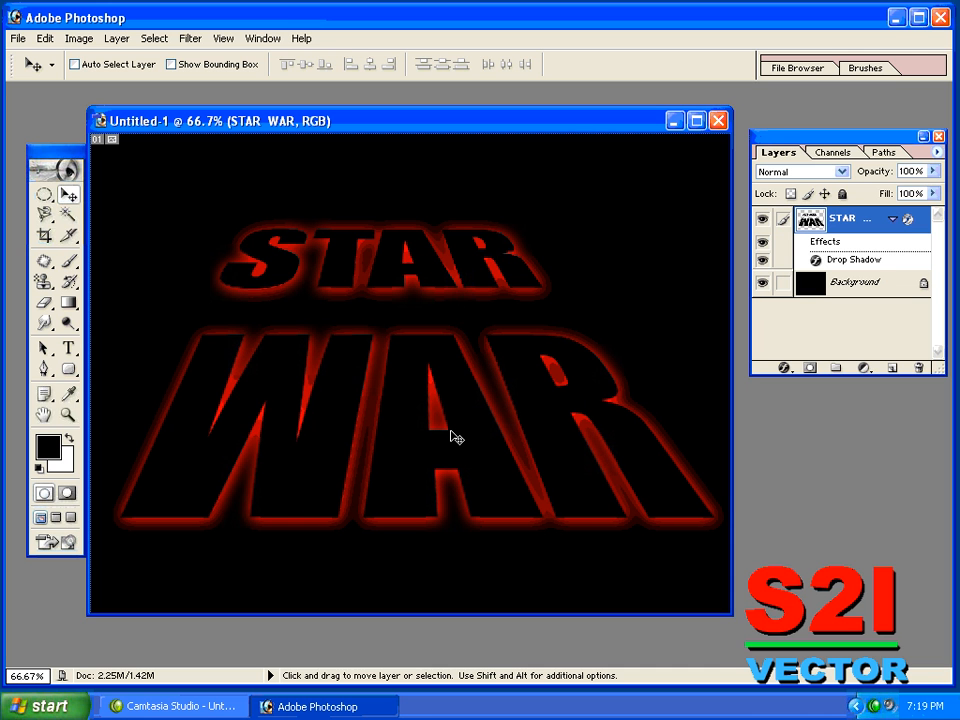
- Display the glowing title in full-screen mode with the palettes hidden and the canvas fitted to the screen
{"action": "key", "text": "f"}
{"action": "key", "text": "Tab"}
{"action": "key", "text": "f"}
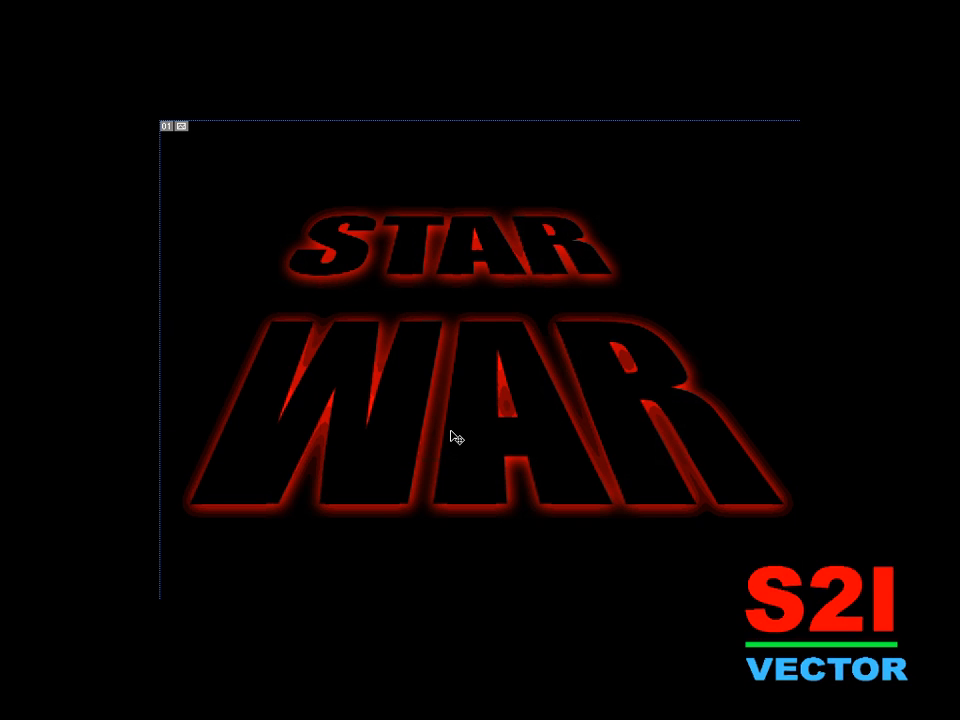
{"action": "key", "text": "Tab"}
{"action": "key", "text": "f"}
{"action": "key", "text": "f"}
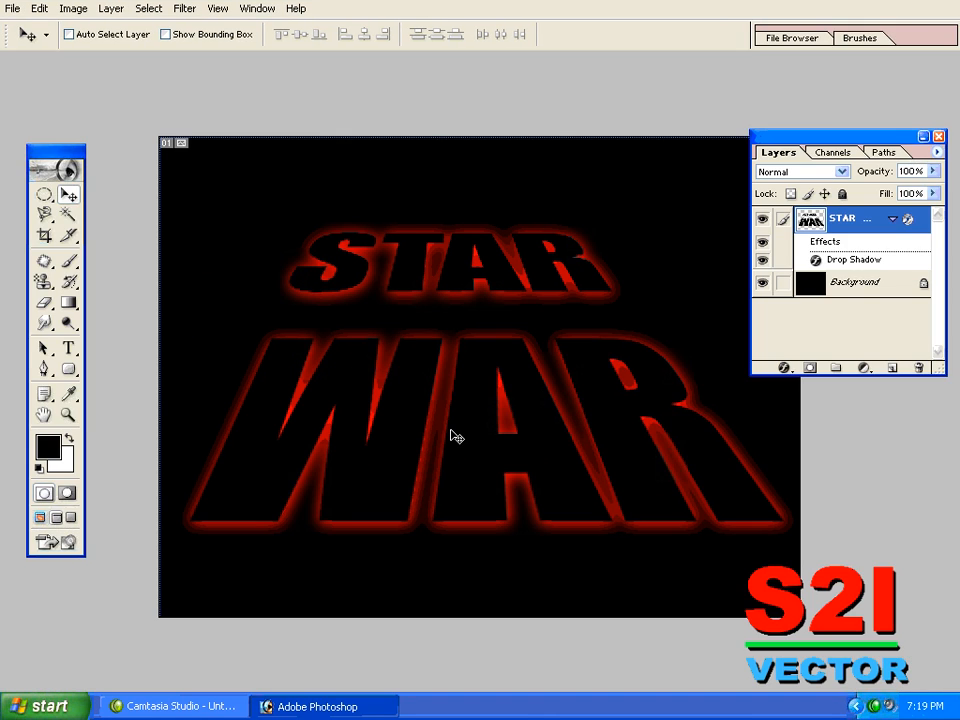
{"action": "key", "text": "Tab"}
{"action": "key", "text": "f"}
{"action": "key", "text": "ctrl+0"}
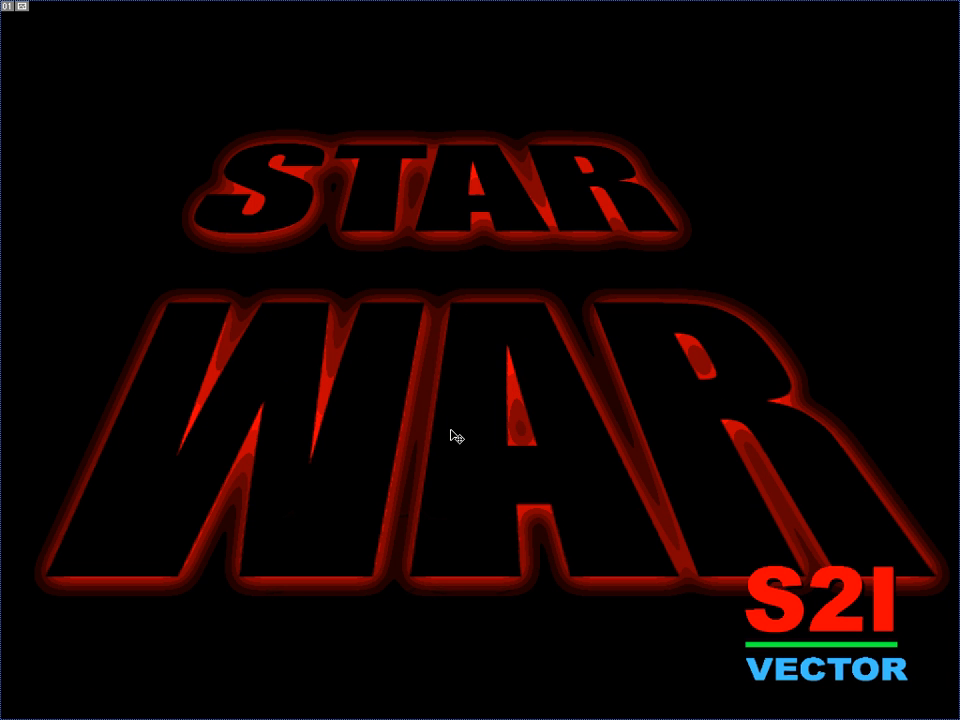
- Lower the top edge of the STAR WAR lettering, narrow that edge symmetrically in perspective, and apply the transform
{"action": "key", "text": "ctrl+t"}
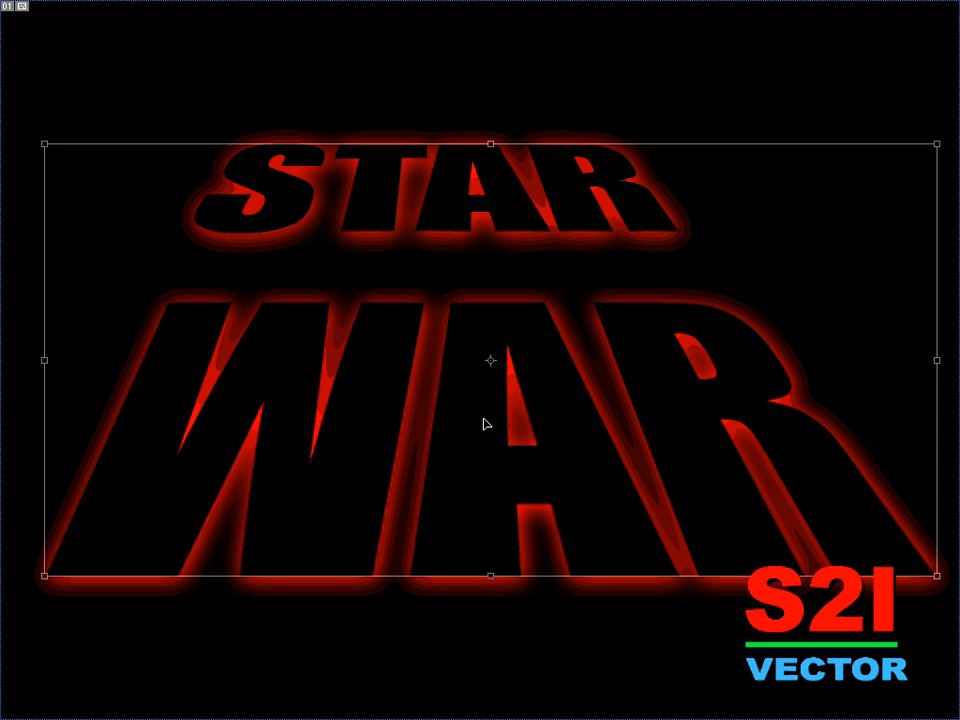
{"action": "right_click", "coordinate": [487, 426]}
{"action": "left_click", "coordinate": [514, 504]}
{"action": "left_click_drag", "start_coordinate": [491, 148], "coordinate": [490, 170]}
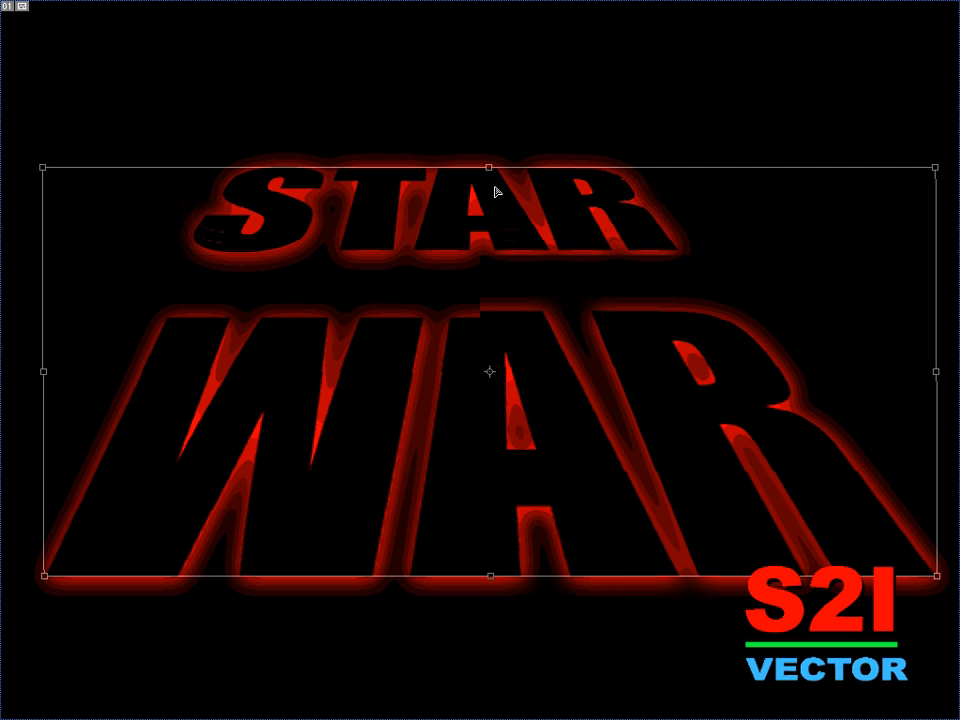
{"action": "right_click", "coordinate": [499, 215]}
{"action": "left_click", "coordinate": [549, 313]}
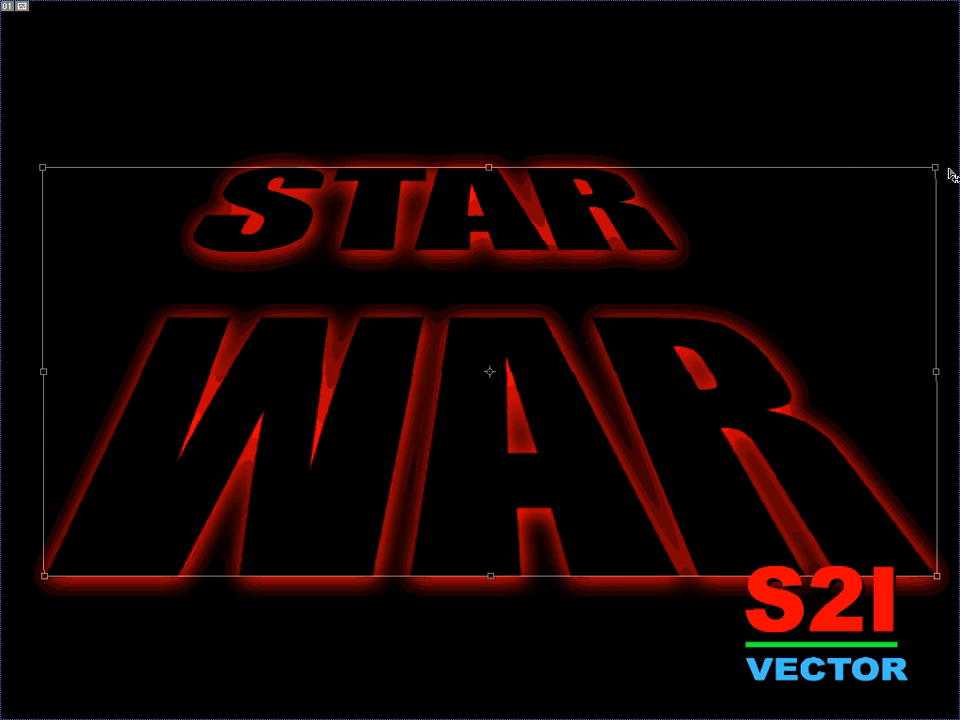
{"action": "left_click_drag", "start_coordinate": [936, 170], "coordinate": [834, 186]}
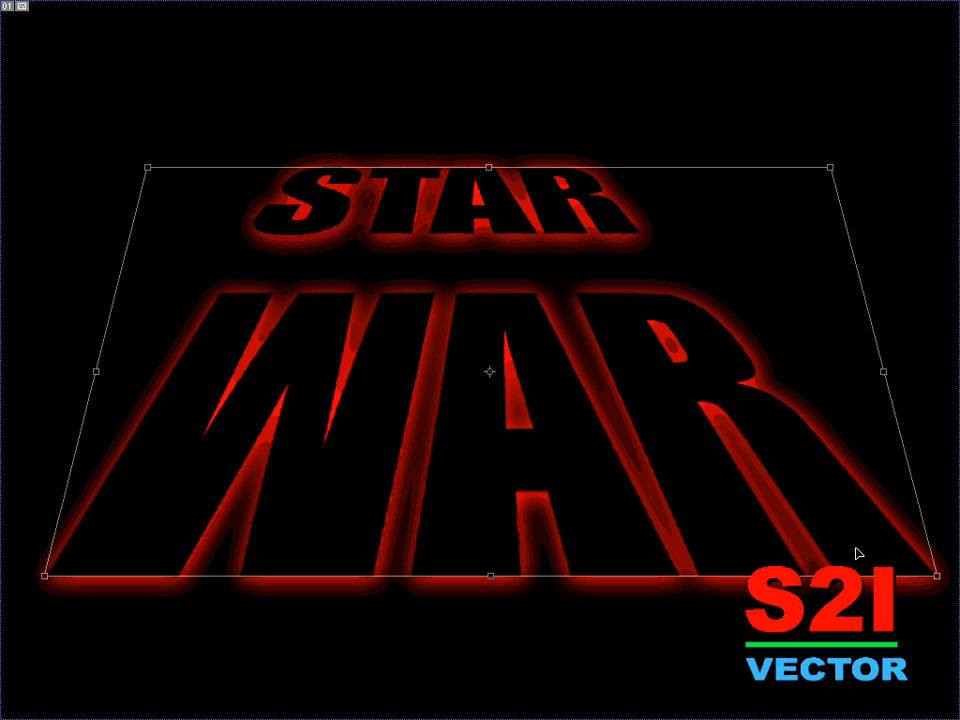
{"action": "key", "text": "Return"}
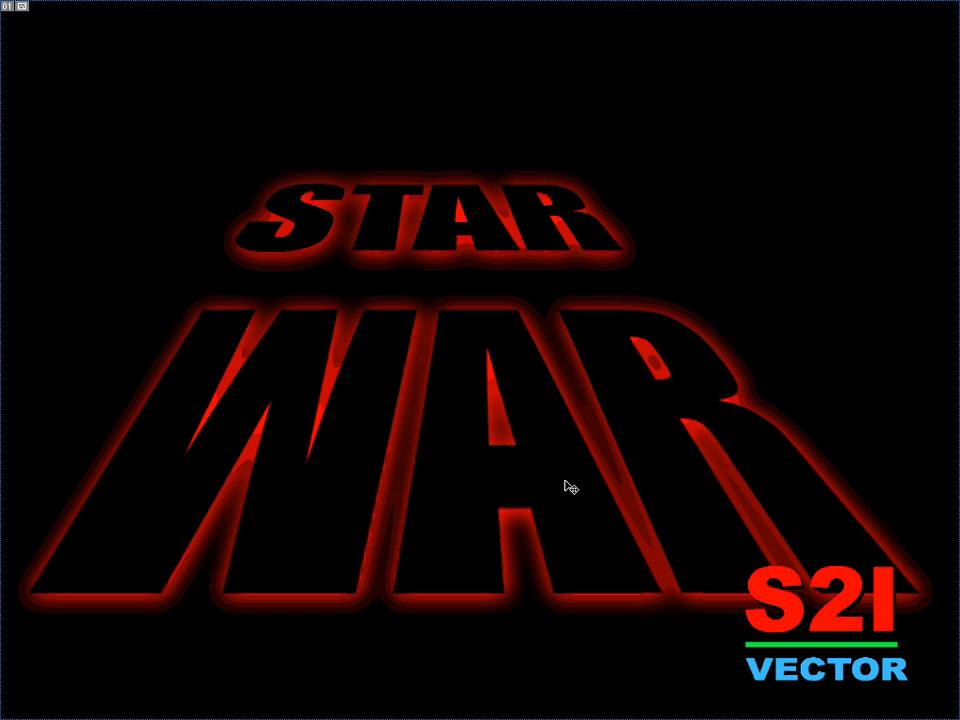
- Show the palettes again and return the document from full-screen to the standard window view
{"action": "key", "text": "f"}
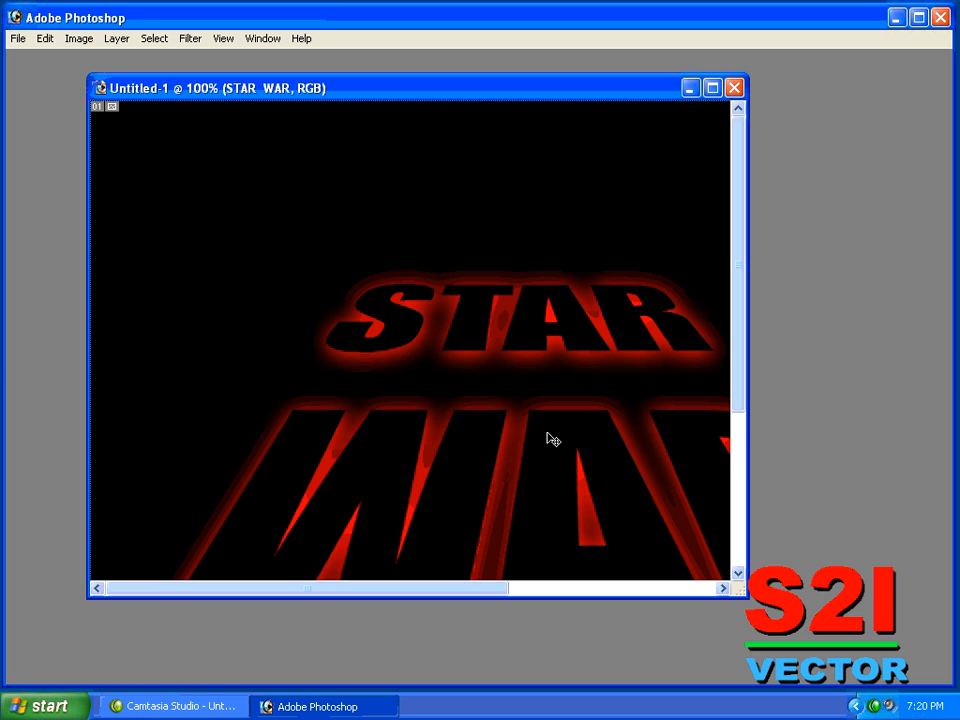
{"action": "key", "text": "f"}
{"action": "key", "text": "Tab"}
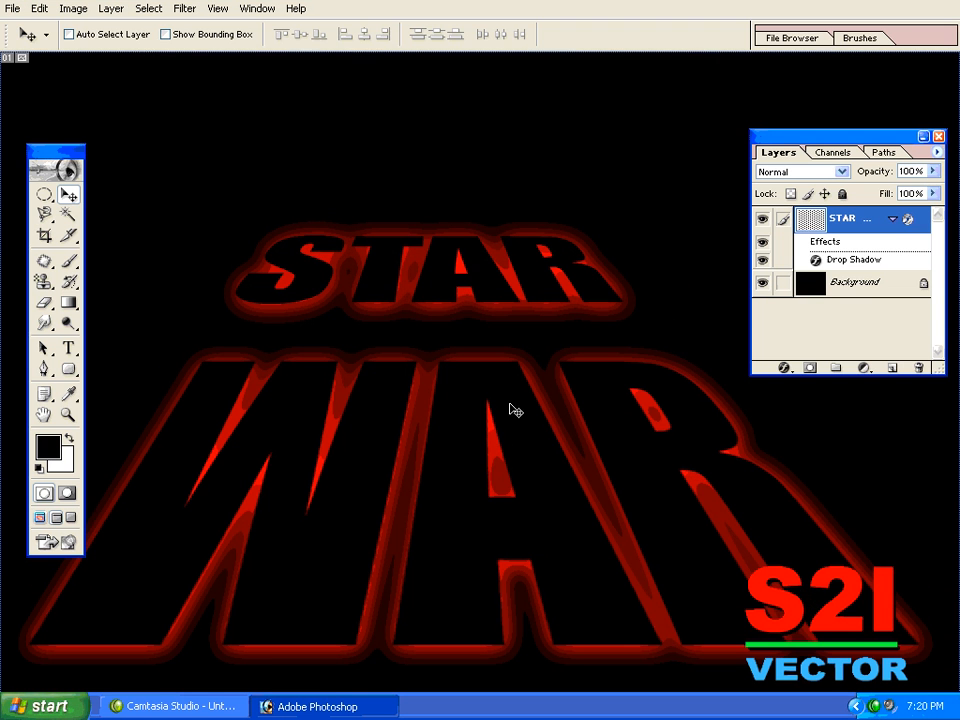
{"action": "key", "text": "f"}
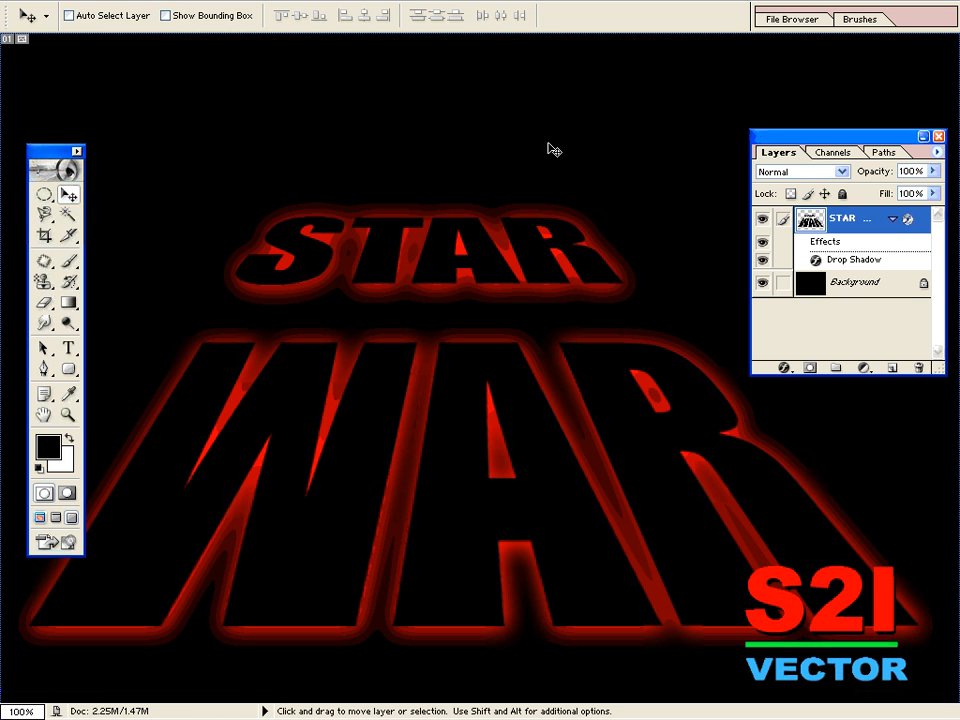
{"action": "key", "text": "f"}
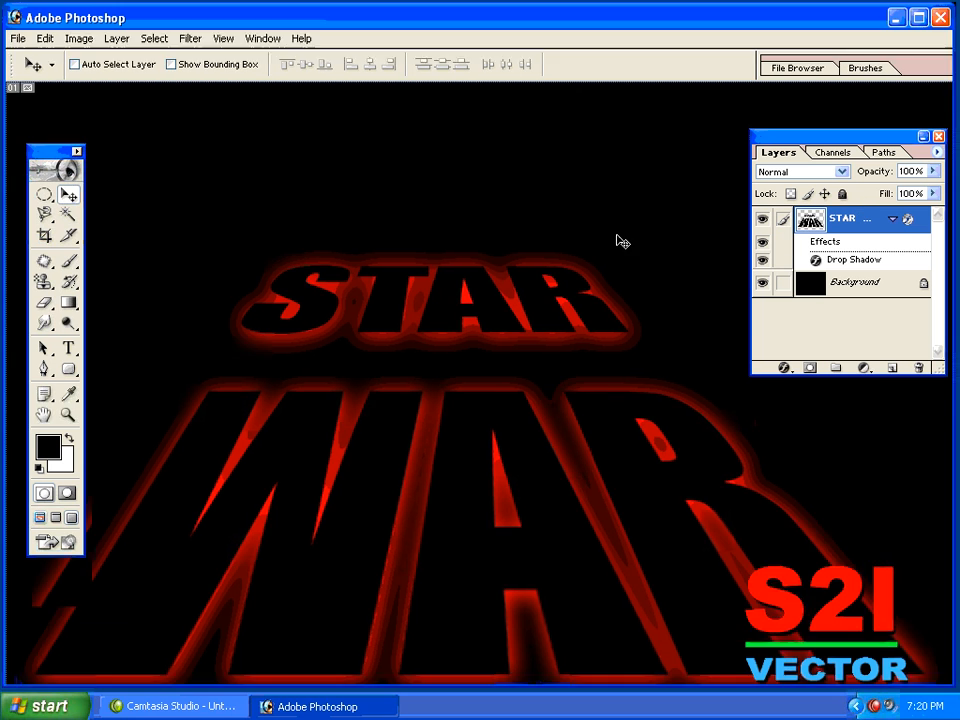